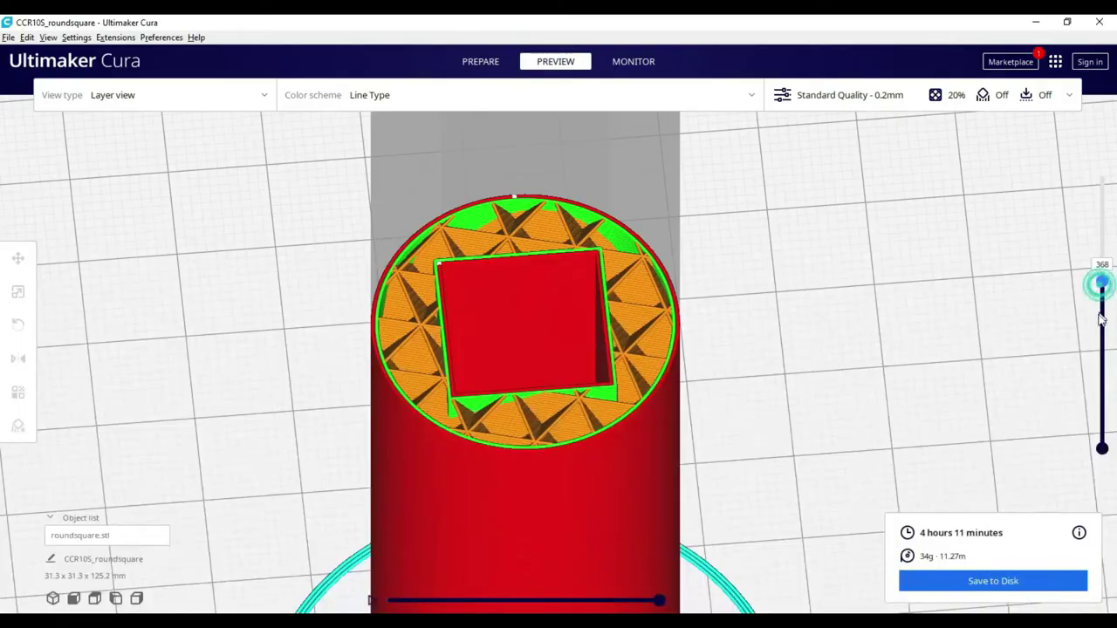
# Step the sliced round-square cylinder's preview to lower layers and orbit to a side-on view
pyautogui.moveTo(1102, 321); pyautogui.dragTo(1102, 258)
pyautogui.moveTo(805, 395); pyautogui.dragTo(821, 314, button='right')
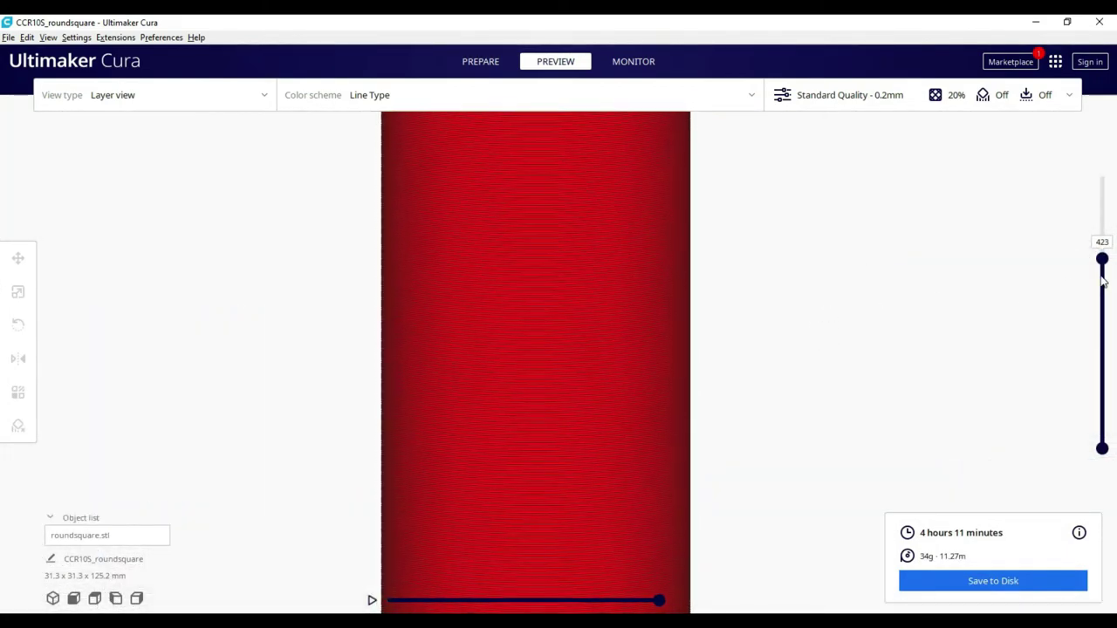
pyautogui.moveTo(1102, 273); pyautogui.dragTo(1110, 308)
# Expand the Infill settings and try 100% and then 0% infill density
pyautogui.click(854, 104)
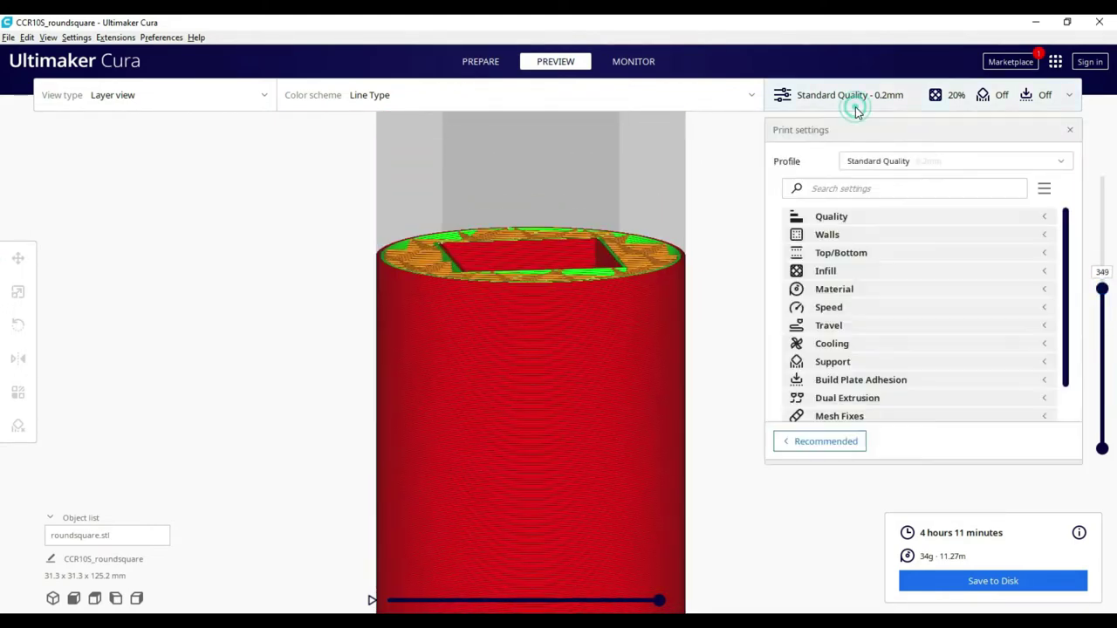
pyautogui.click(859, 272)
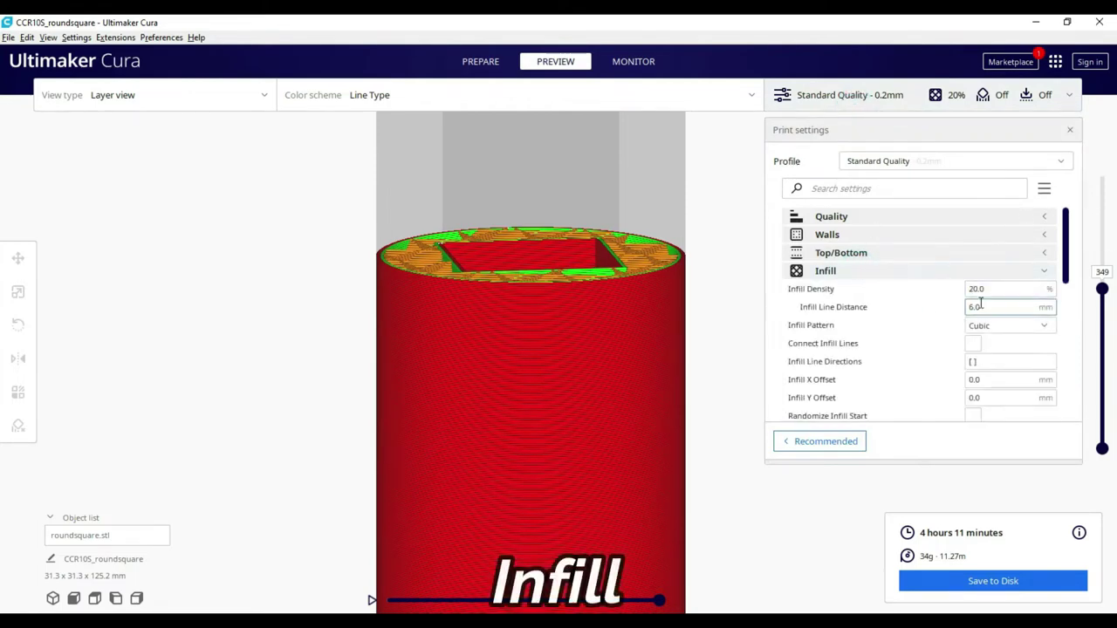
pyautogui.moveTo(989, 290)
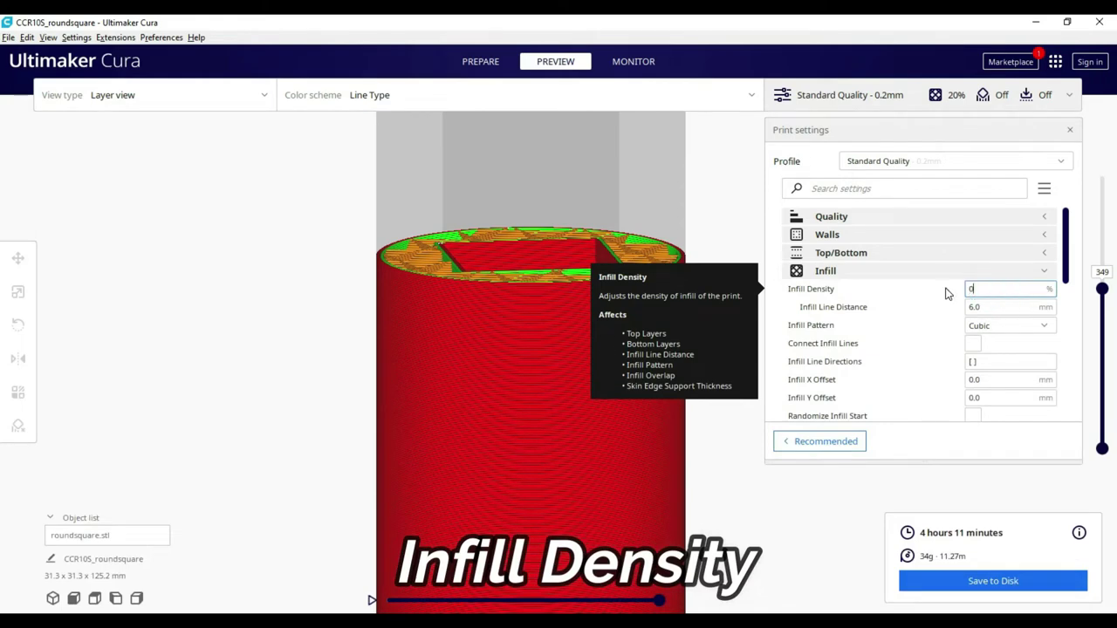
pyautogui.write('100')
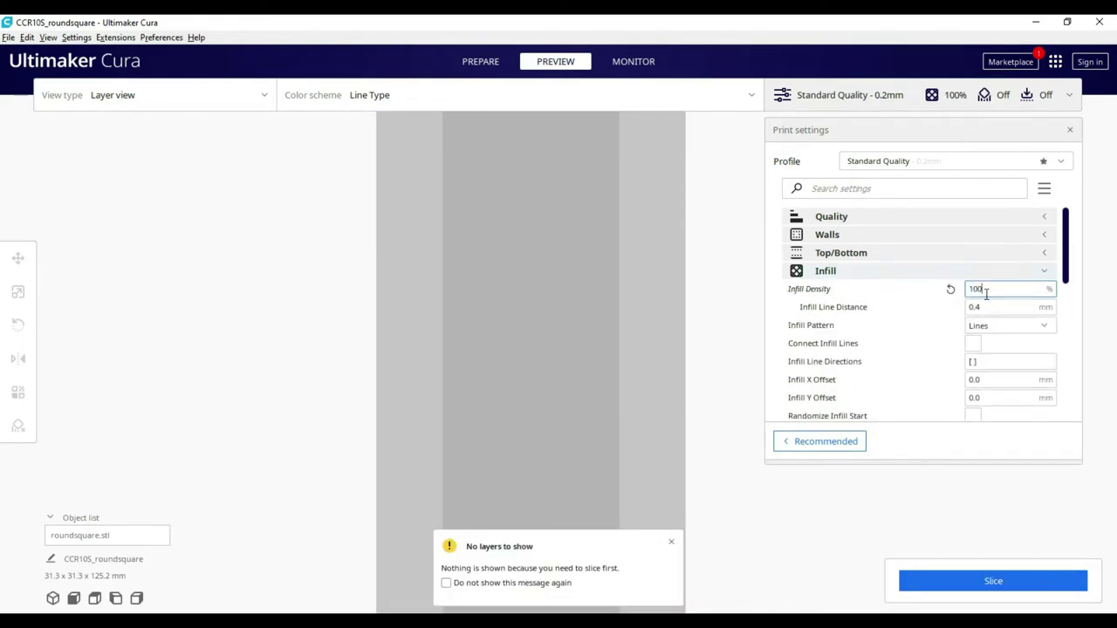
pyautogui.moveTo(989, 289); pyautogui.dragTo(967, 289)
pyautogui.write('0')
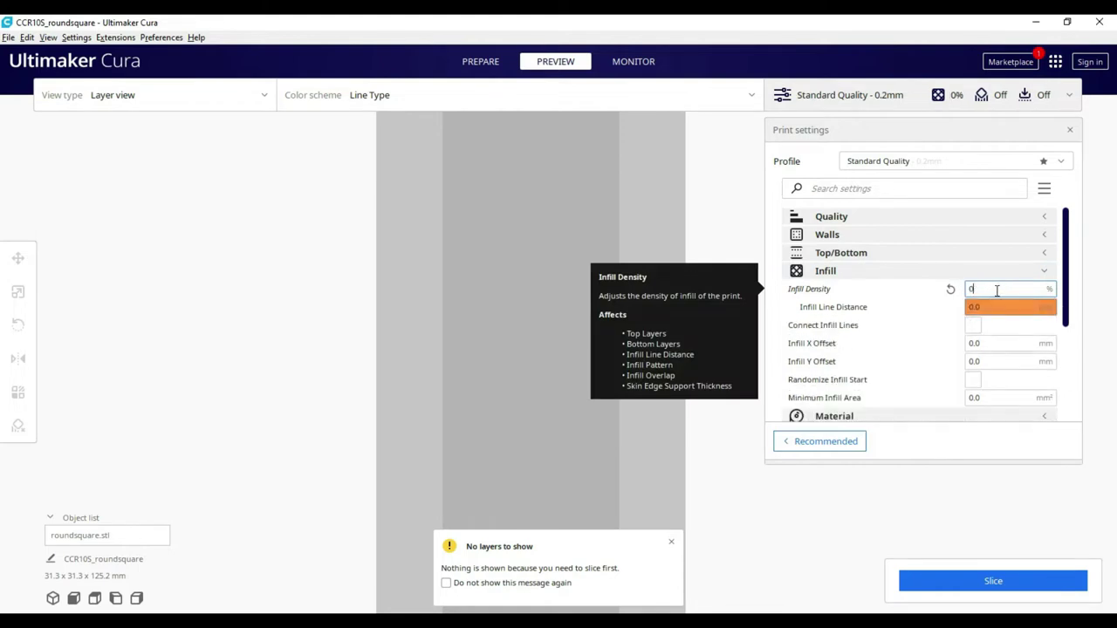
pyautogui.write('00')
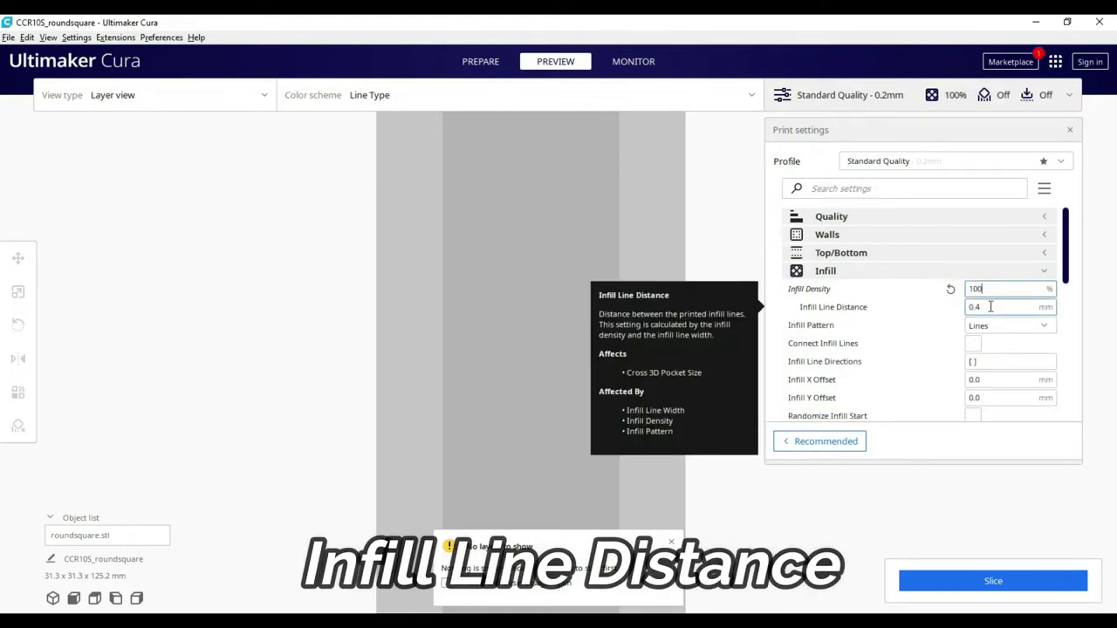
pyautogui.moveTo(989, 288); pyautogui.dragTo(967, 289)
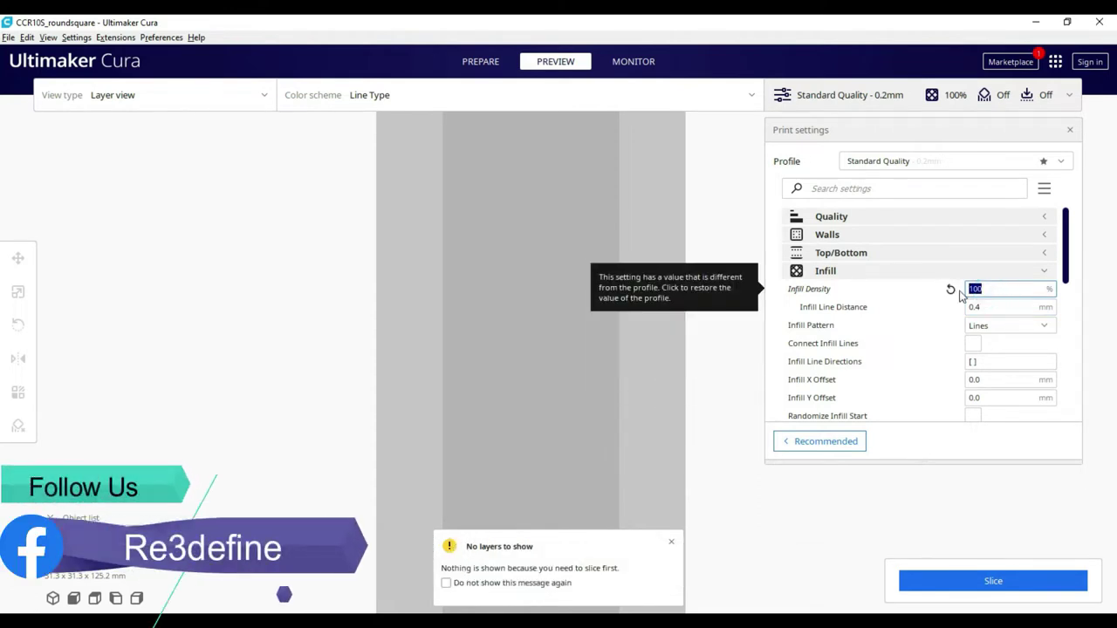
# Try 30% and 50% infill density, restore the 20% default, and list the infill patterns
pyautogui.click(950, 288)
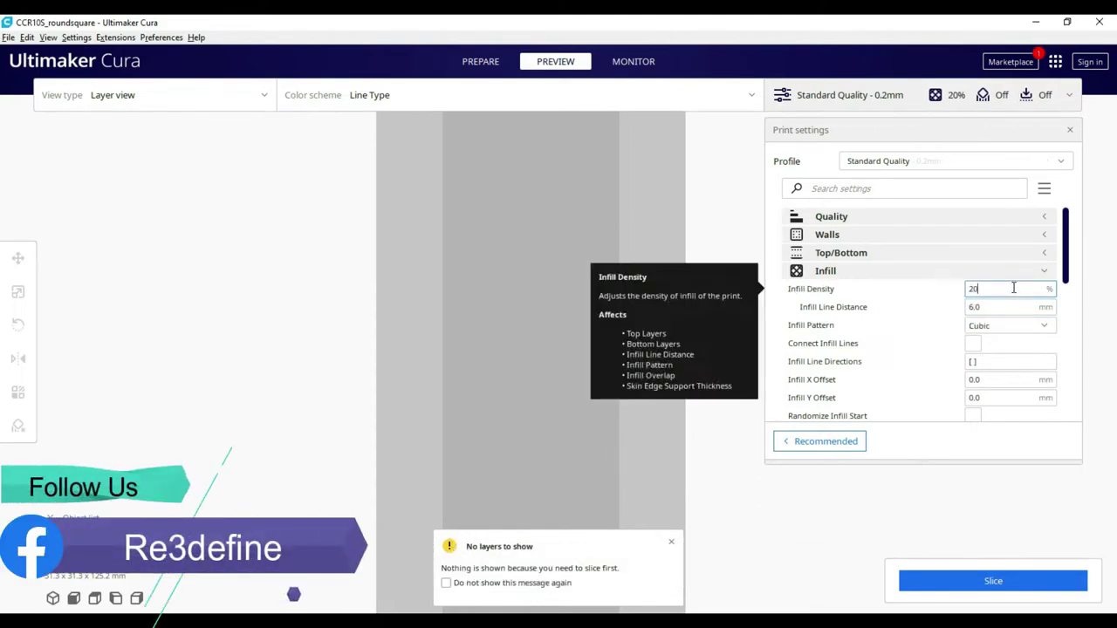
pyautogui.press('BackSpace')
pyautogui.press('BackSpace')
pyautogui.write('30')
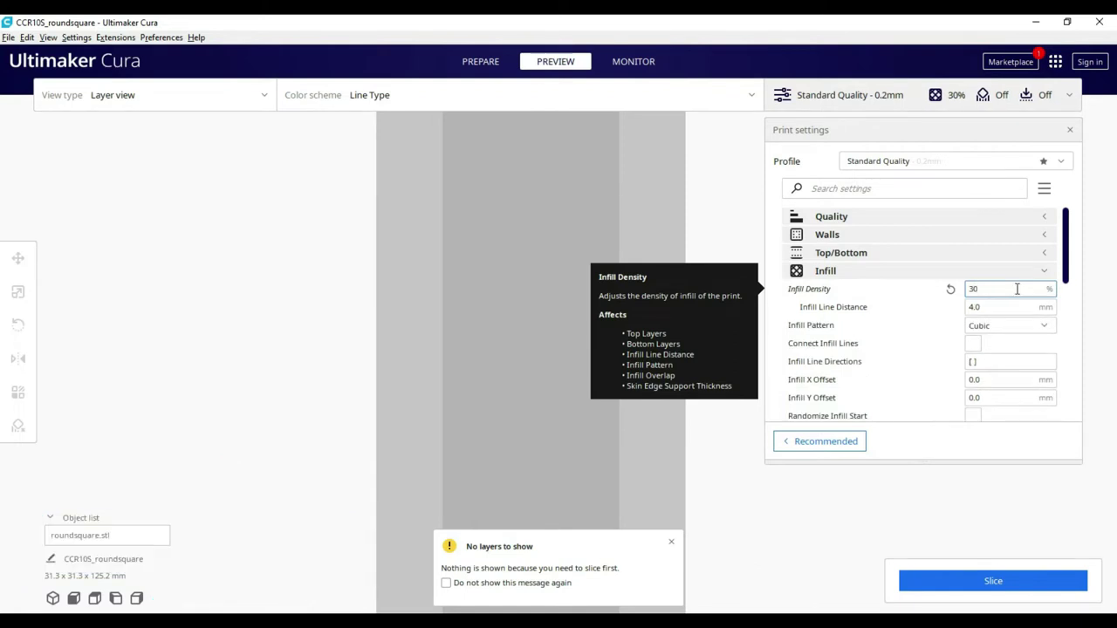
pyautogui.moveTo(998, 289); pyautogui.dragTo(958, 290)
pyautogui.write('50')
pyautogui.click(953, 291)
pyautogui.click(990, 324)
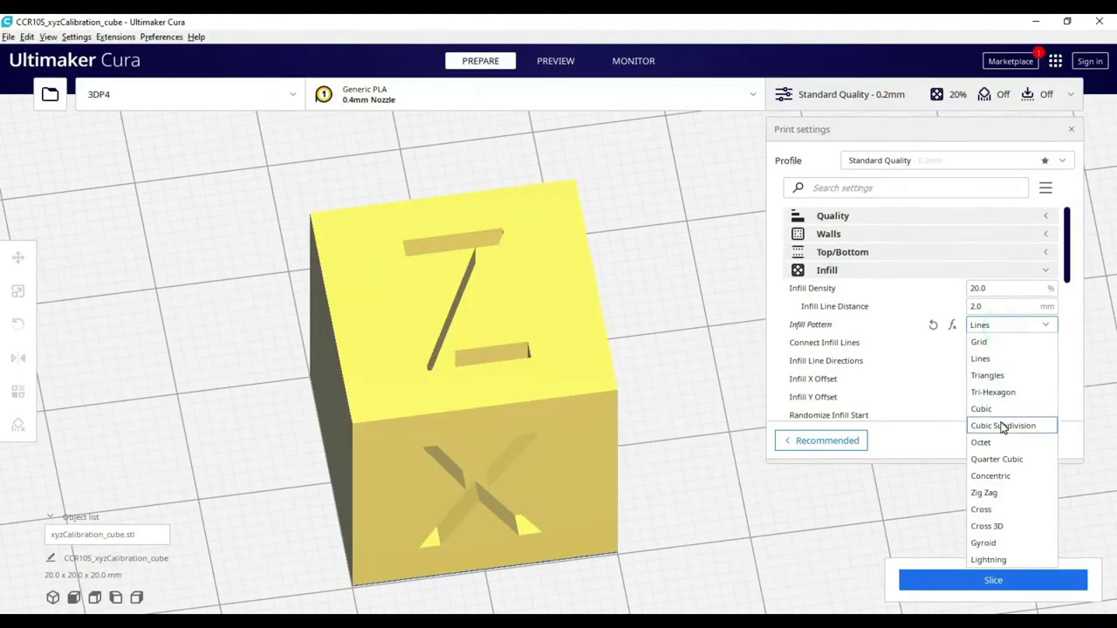
# Try Cubic Subdivision, Concentric and Cross 3D infill, choose Lightning, then slice and view the first layer
pyautogui.click(1001, 421)
pyautogui.click(1004, 326)
pyautogui.click(998, 474)
pyautogui.click(1006, 328)
pyautogui.click(1004, 526)
pyautogui.click(1006, 325)
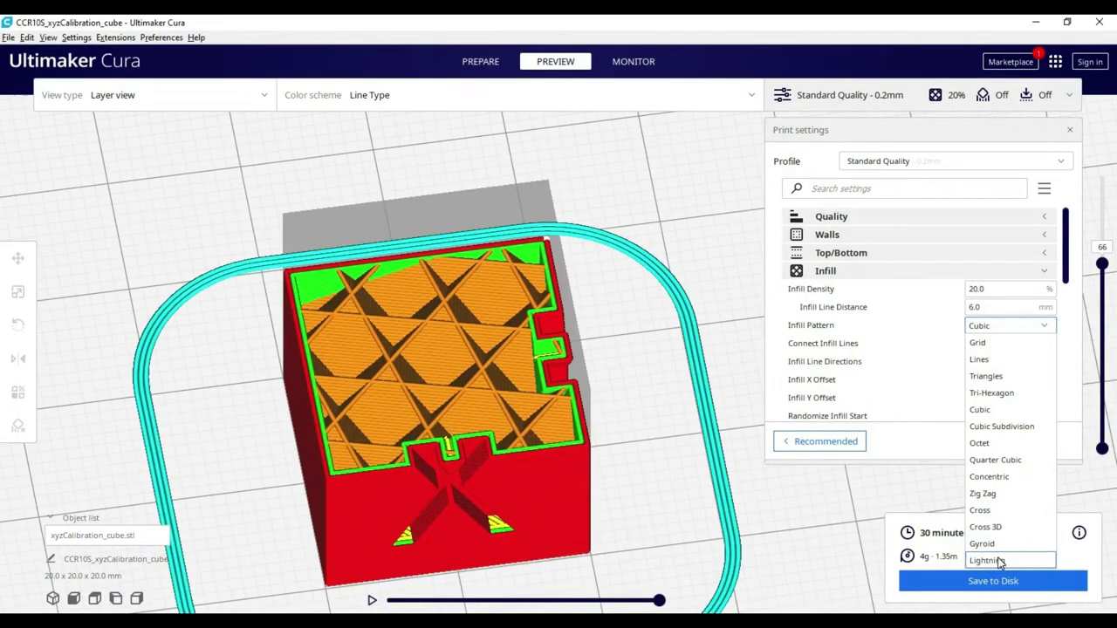
pyautogui.click(990, 559)
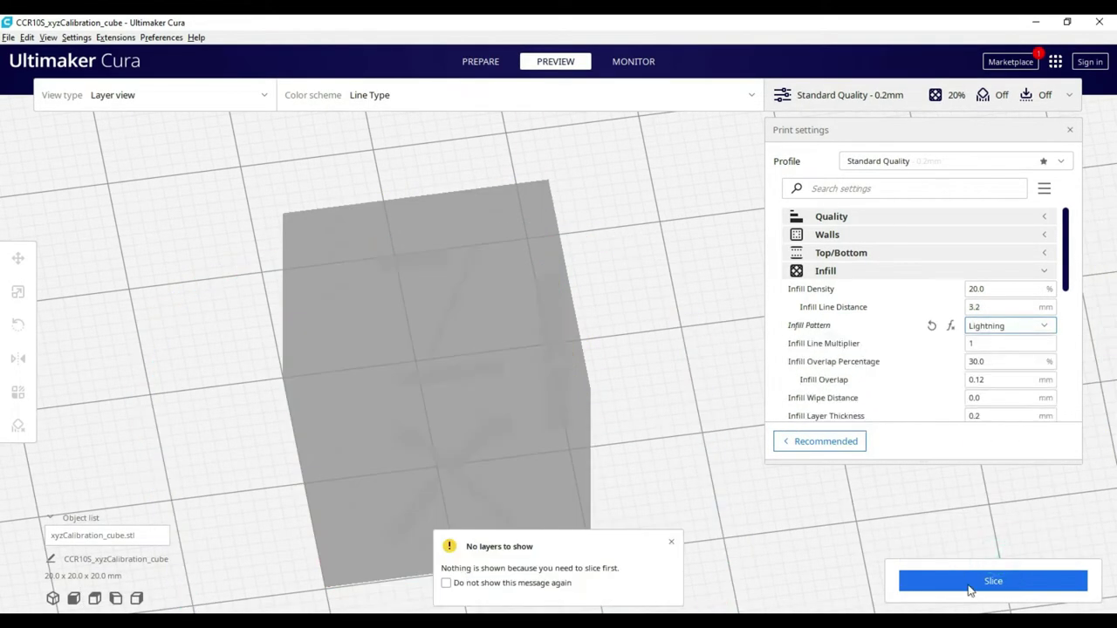
pyautogui.hotkey('ctrl', 'p')
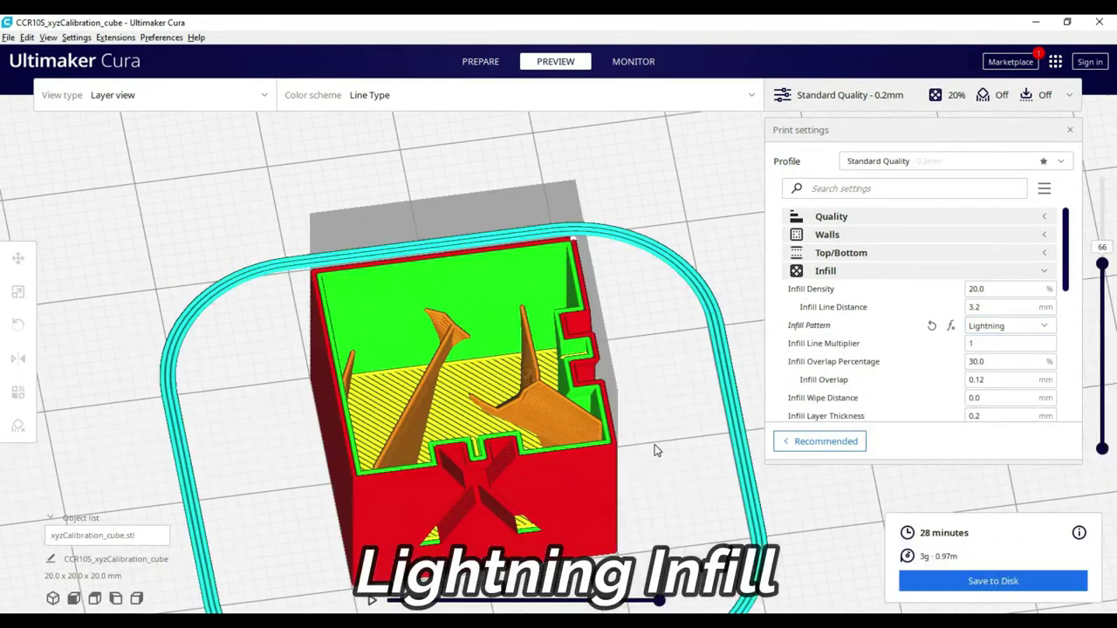
pyautogui.moveTo(1102, 265); pyautogui.dragTo(1115, 177)
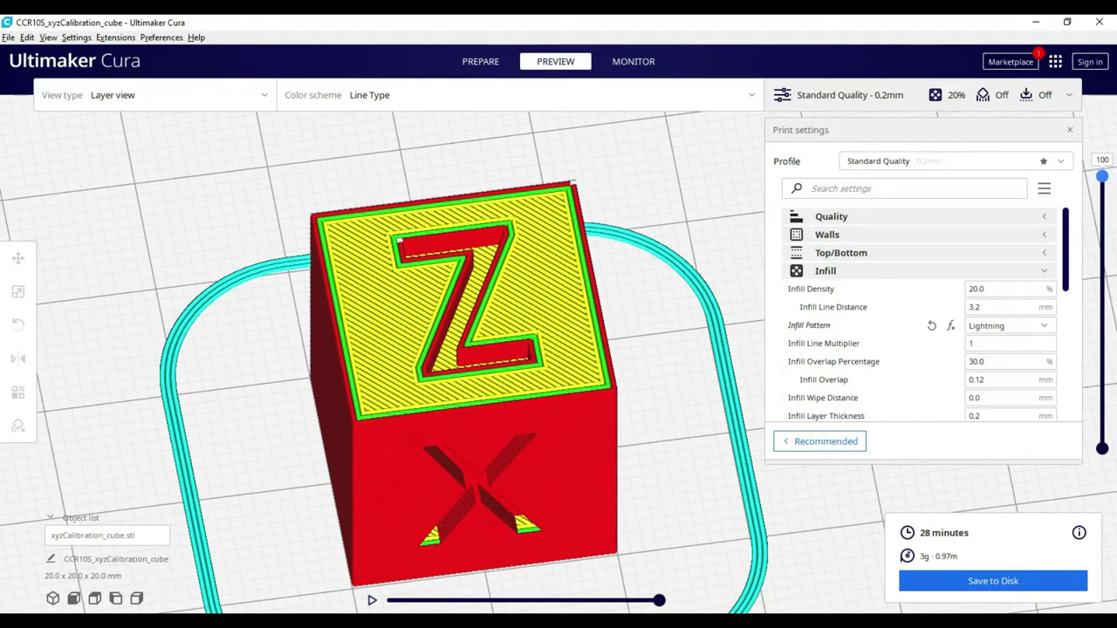
# Back in Prepare, try Generic ABS, Generic TPU 95A and then Generic PETG as the material
pyautogui.click(480, 61)
pyautogui.click(424, 101)
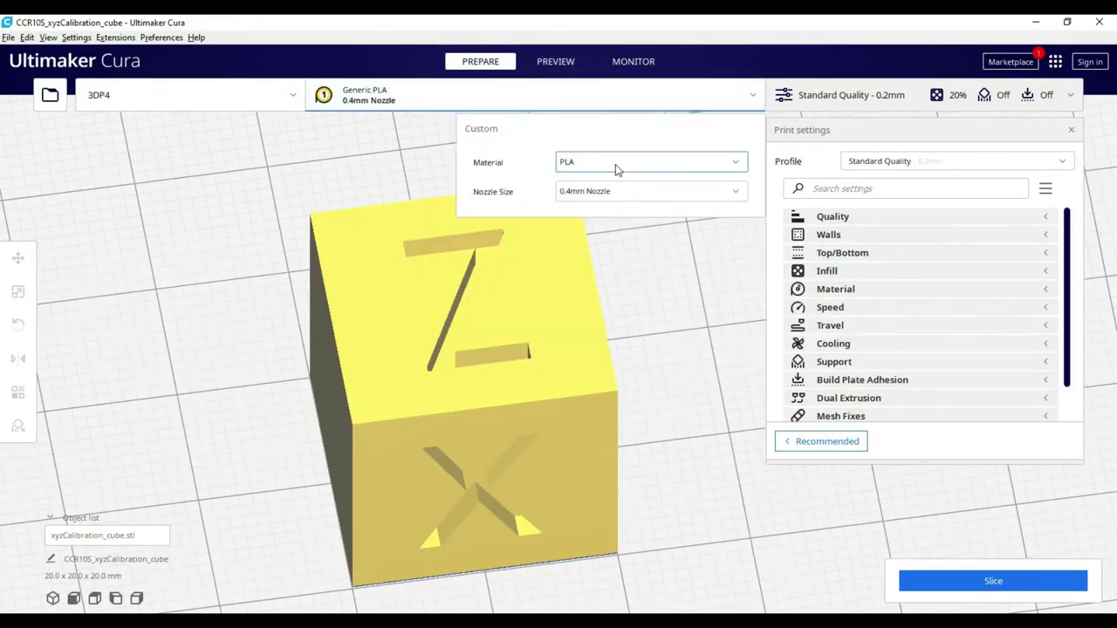
pyautogui.click(643, 162)
pyautogui.moveTo(705, 171)
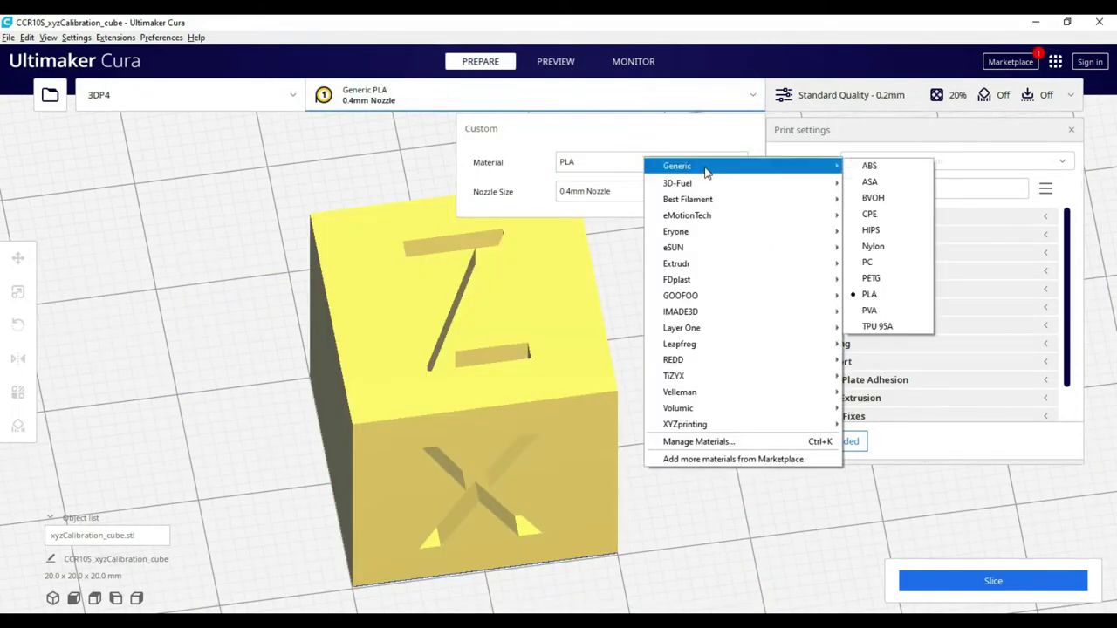
pyautogui.click(870, 167)
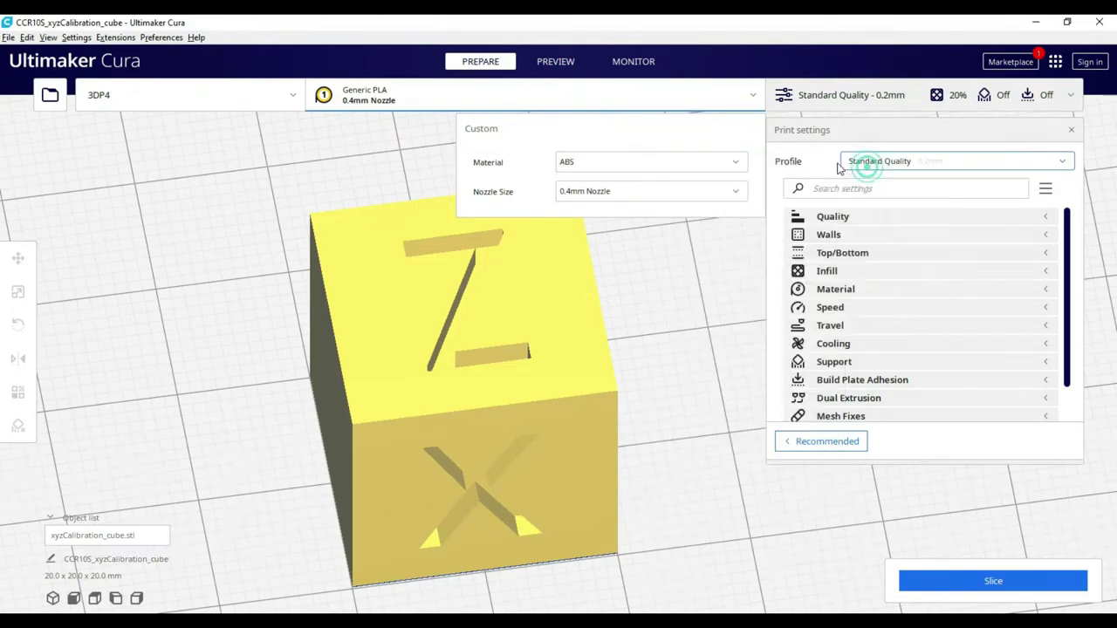
pyautogui.click(686, 163)
pyautogui.moveTo(768, 175)
pyautogui.click(925, 336)
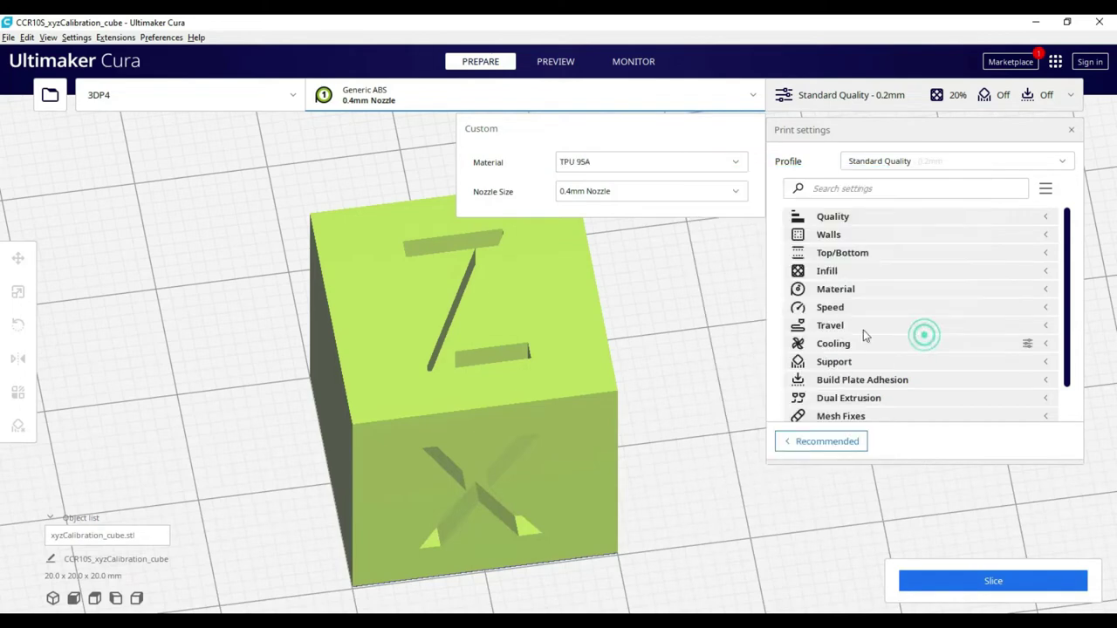
pyautogui.click(618, 163)
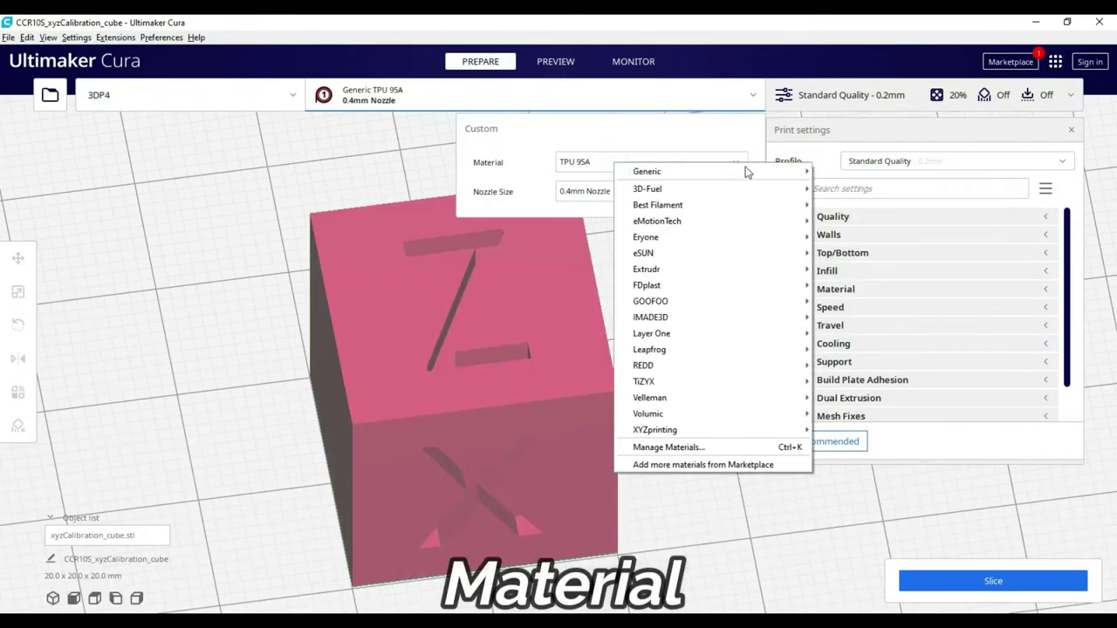
pyautogui.moveTo(805, 182)
pyautogui.click(875, 286)
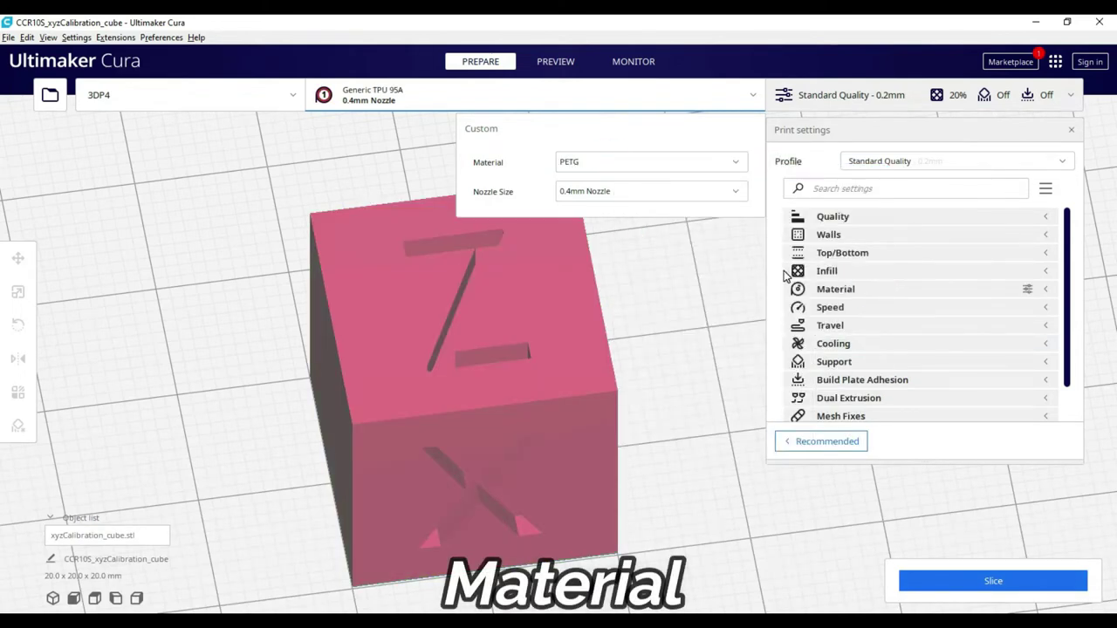
pyautogui.click(610, 102)
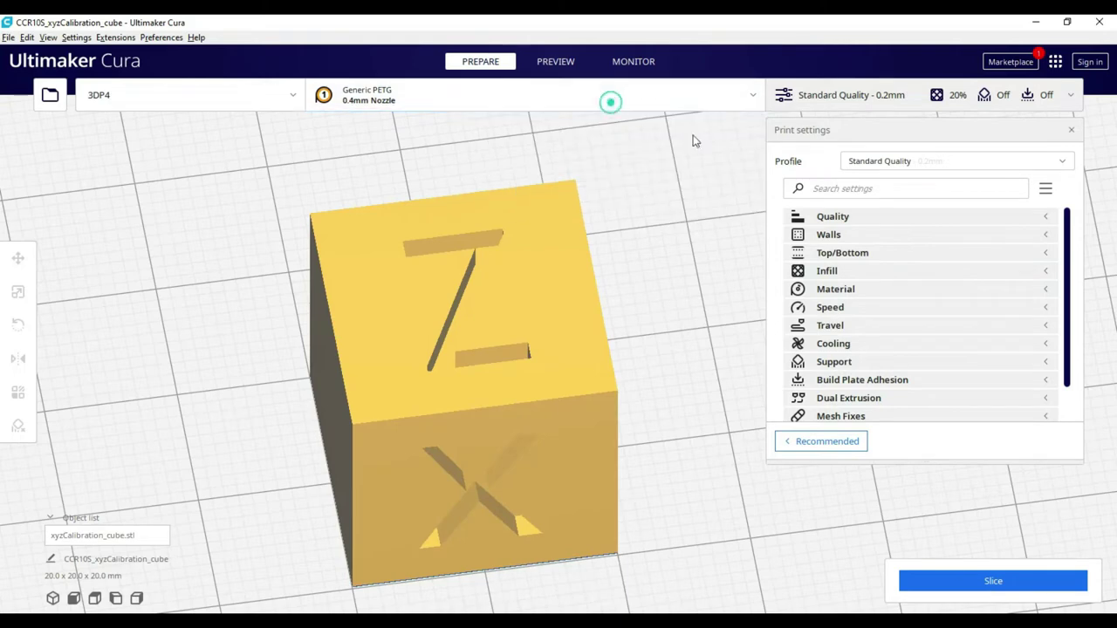
# Expand the material temperature settings, enter 235, and re-slice the cube
pyautogui.click(887, 293)
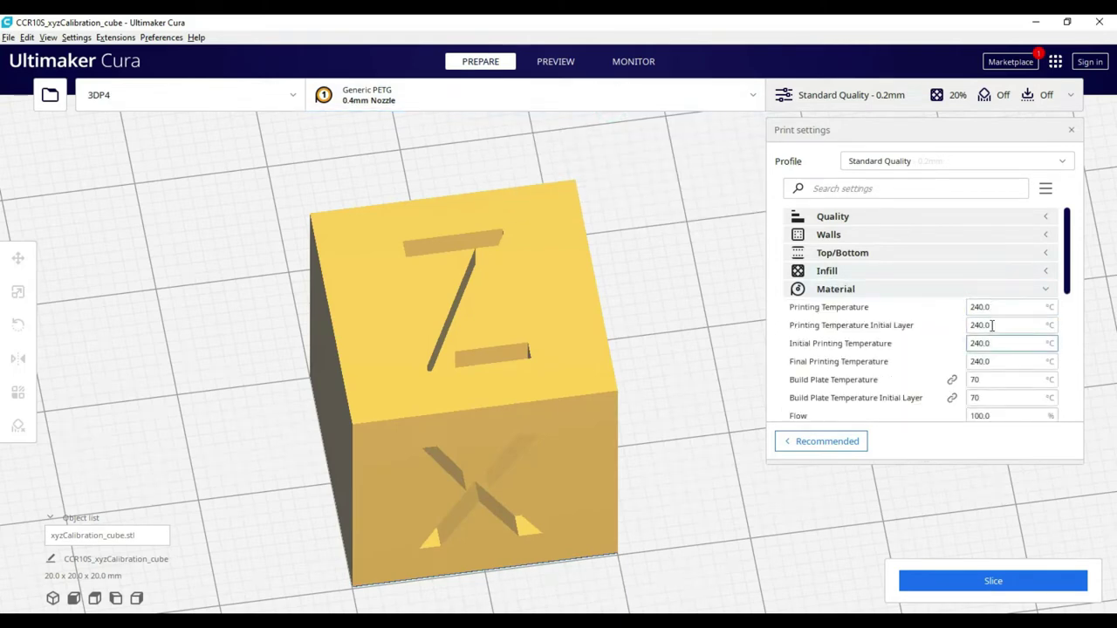
pyautogui.moveTo(996, 307)
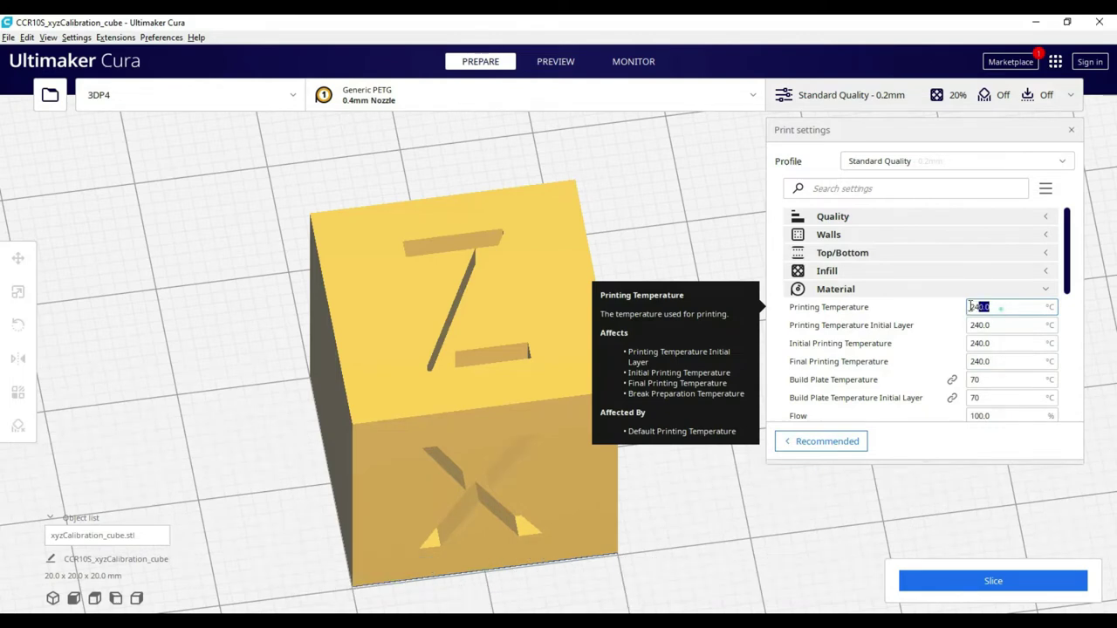
pyautogui.write('235')
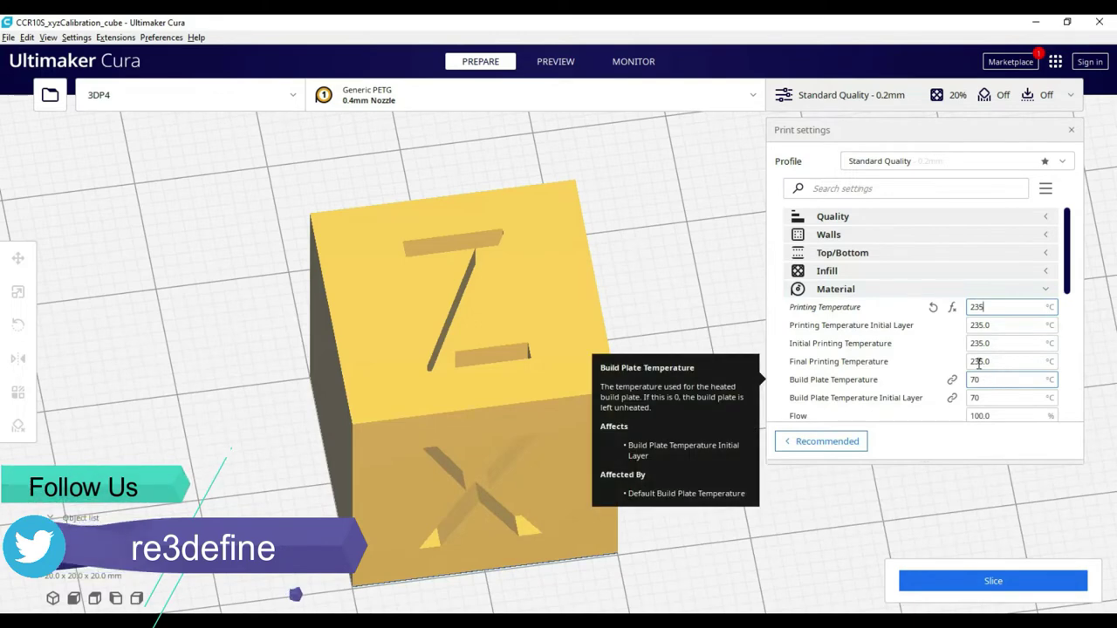
pyautogui.click(563, 103)
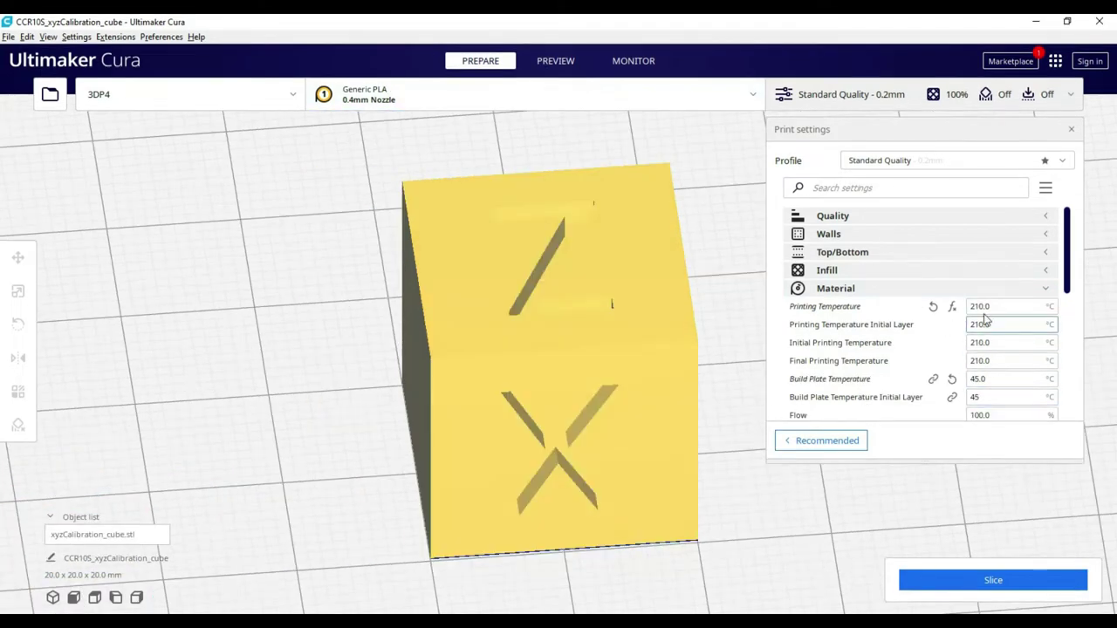
pyautogui.moveTo(808, 328)
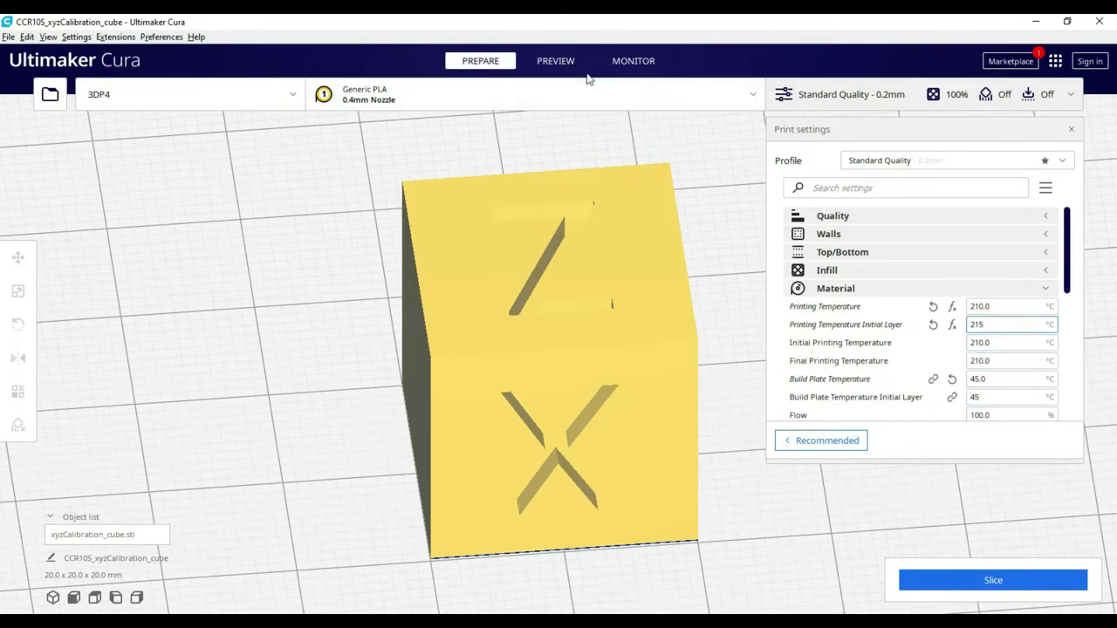
pyautogui.click(1001, 579)
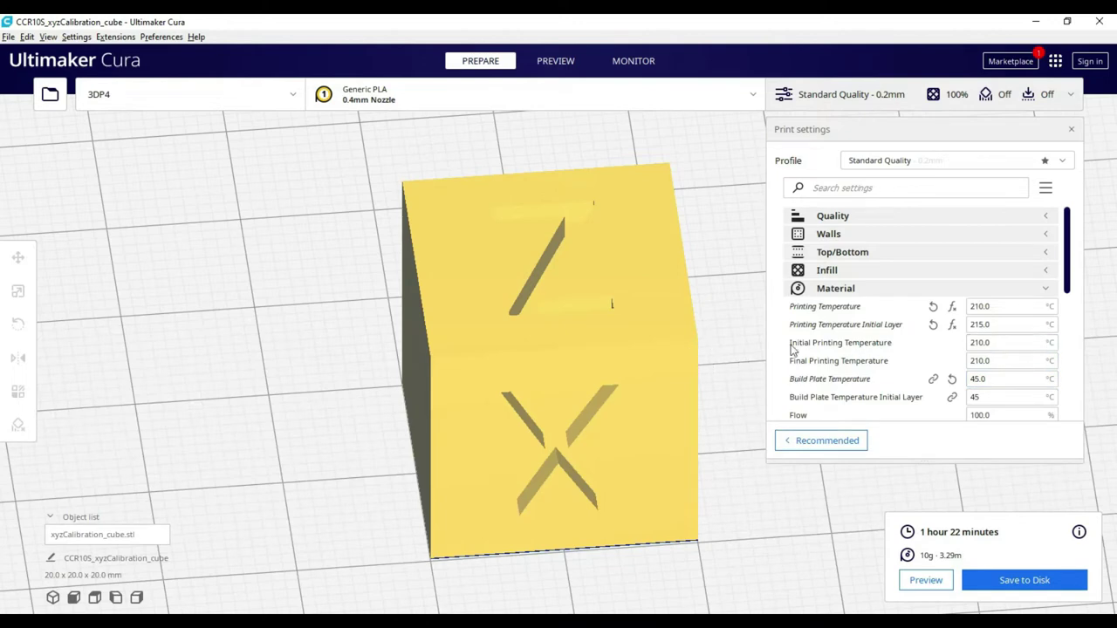
# Switch the material to Generic ABS, discarding the customised settings
pyautogui.scroll(-2, 861, 384)
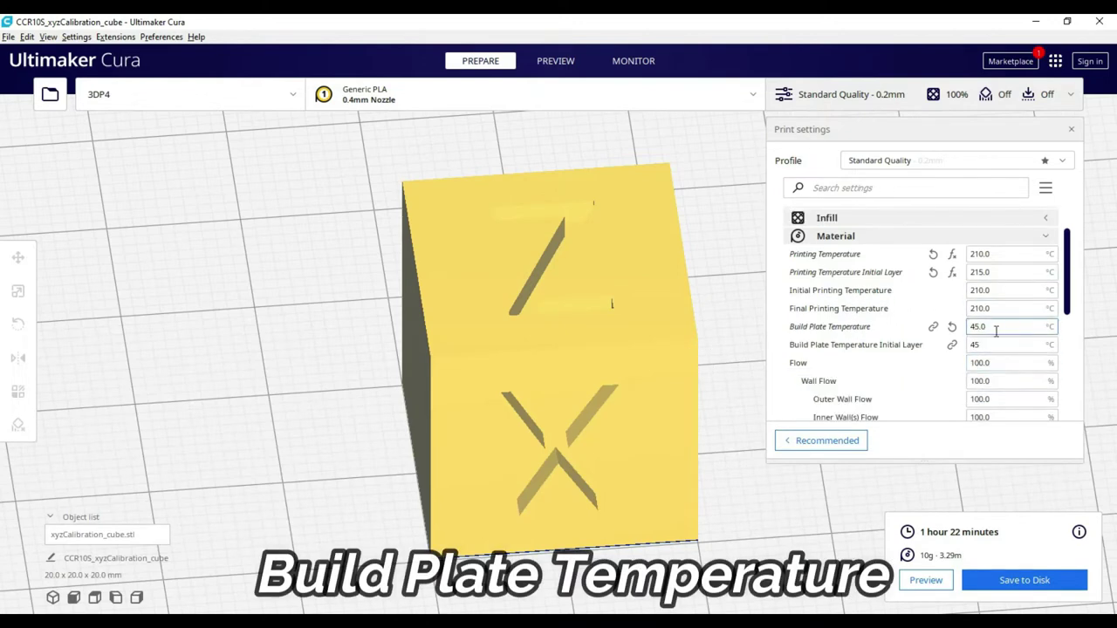
pyautogui.moveTo(995, 331)
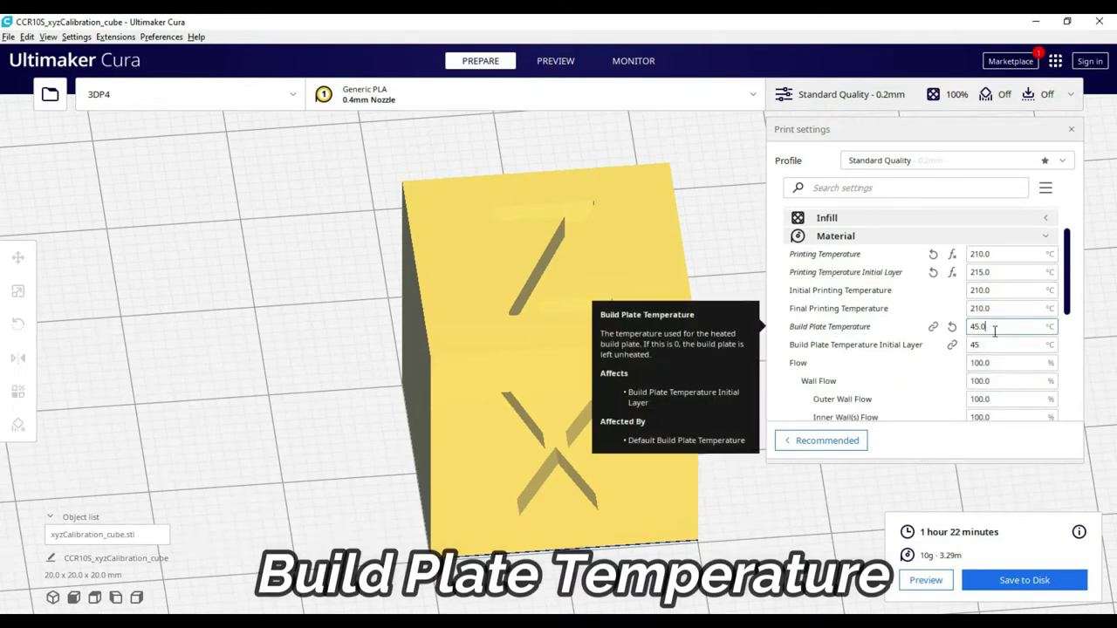
pyautogui.click(434, 96)
pyautogui.click(611, 160)
pyautogui.moveTo(760, 170)
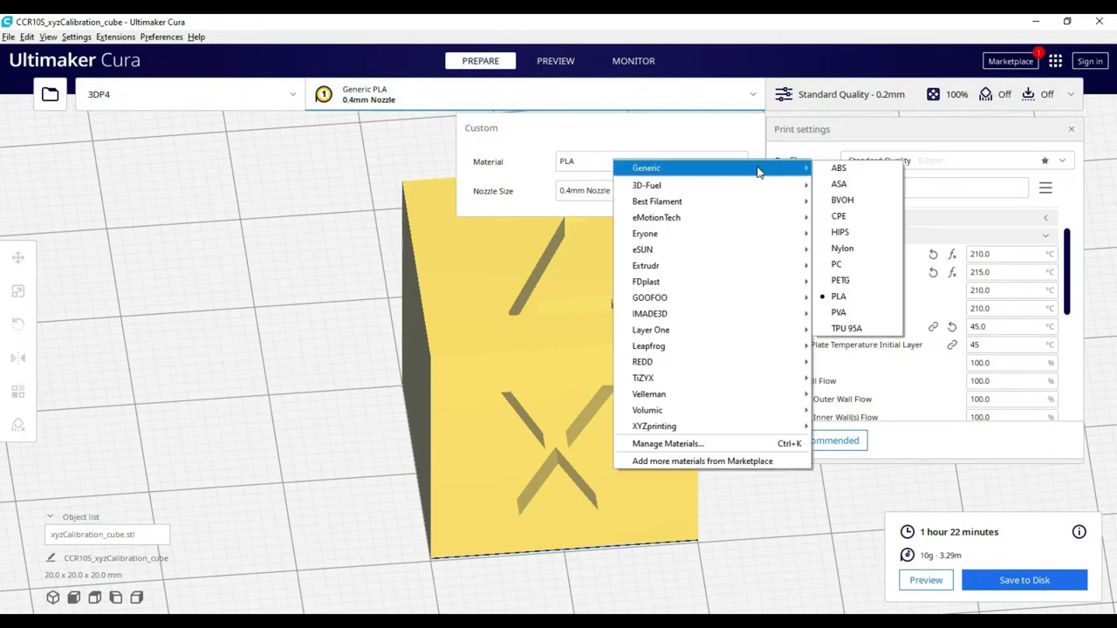
pyautogui.click(883, 167)
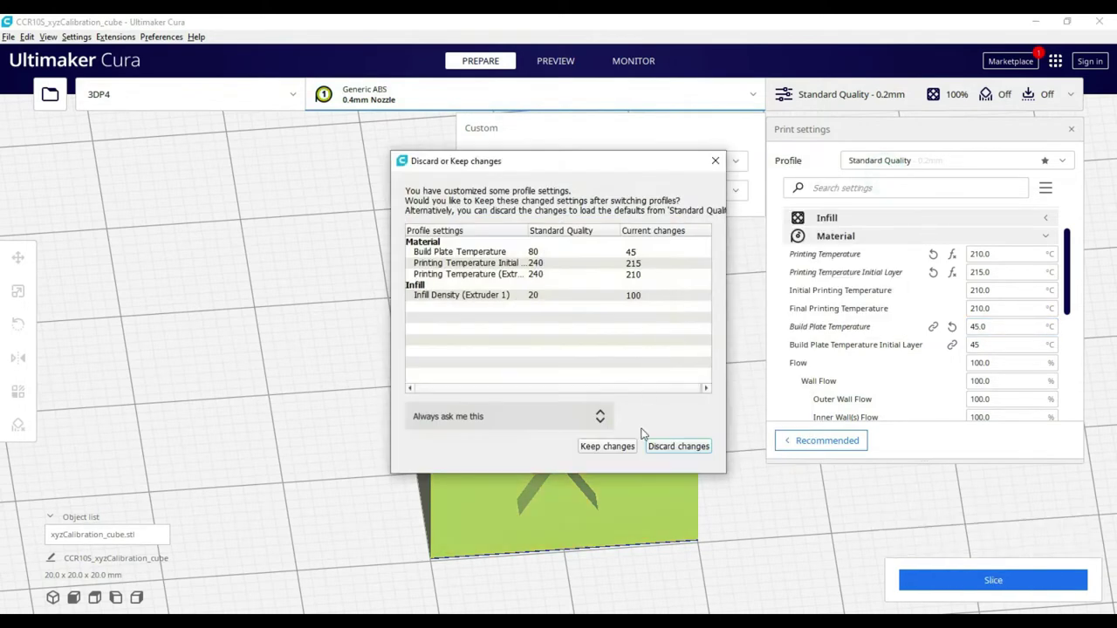
pyautogui.click(670, 446)
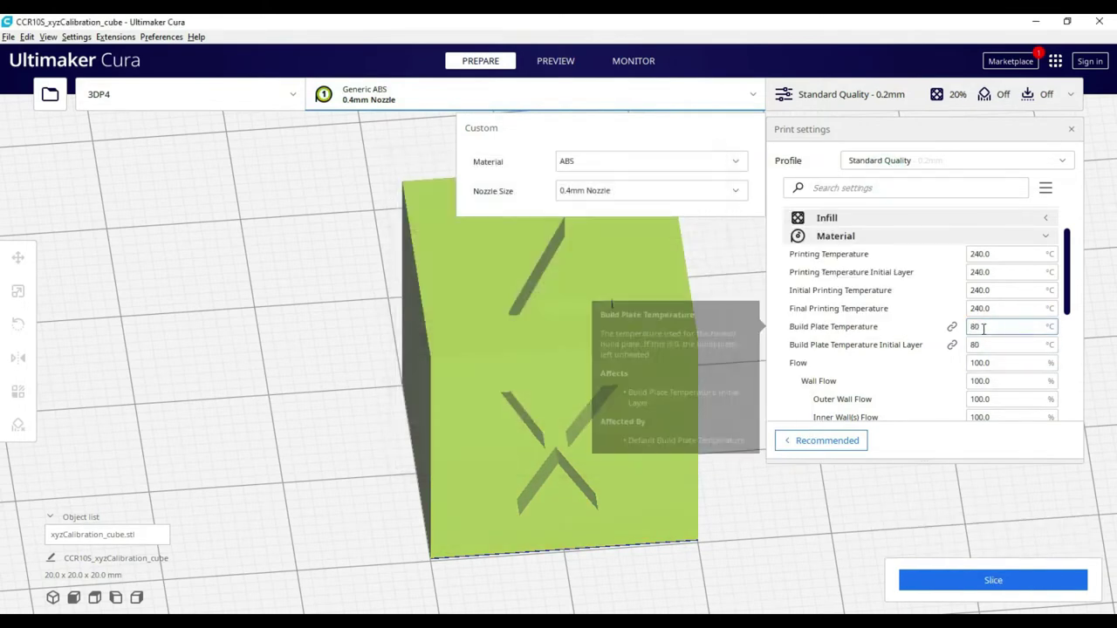
pyautogui.doubleClick(987, 325)
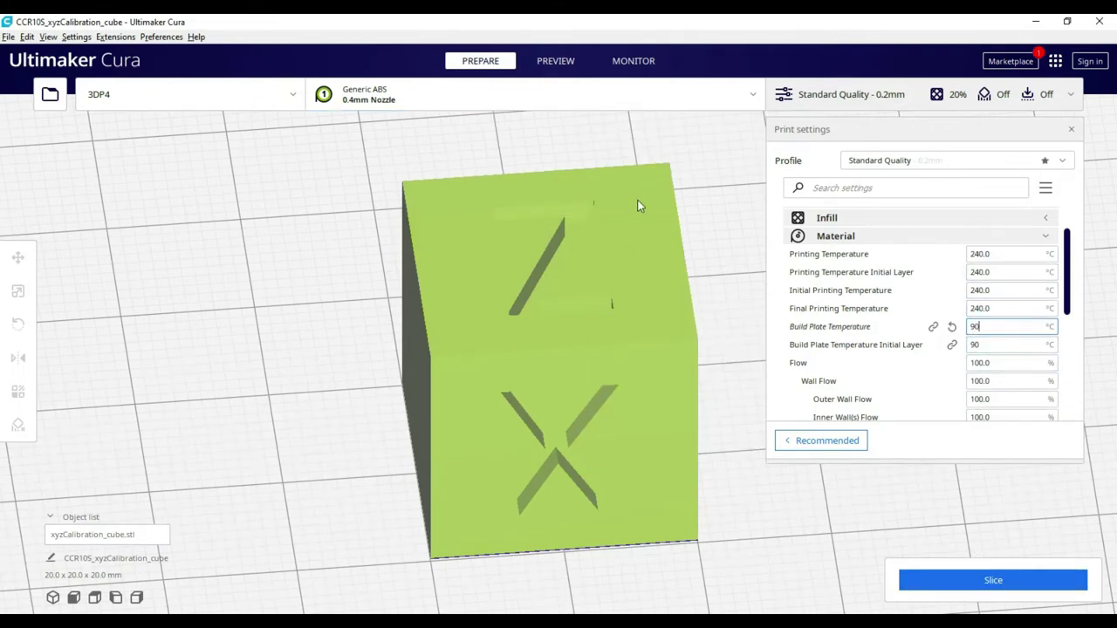
# Switch the material to Generic TPU 95A, again discarding the custom build plate temperature
pyautogui.click(514, 93)
pyautogui.click(574, 163)
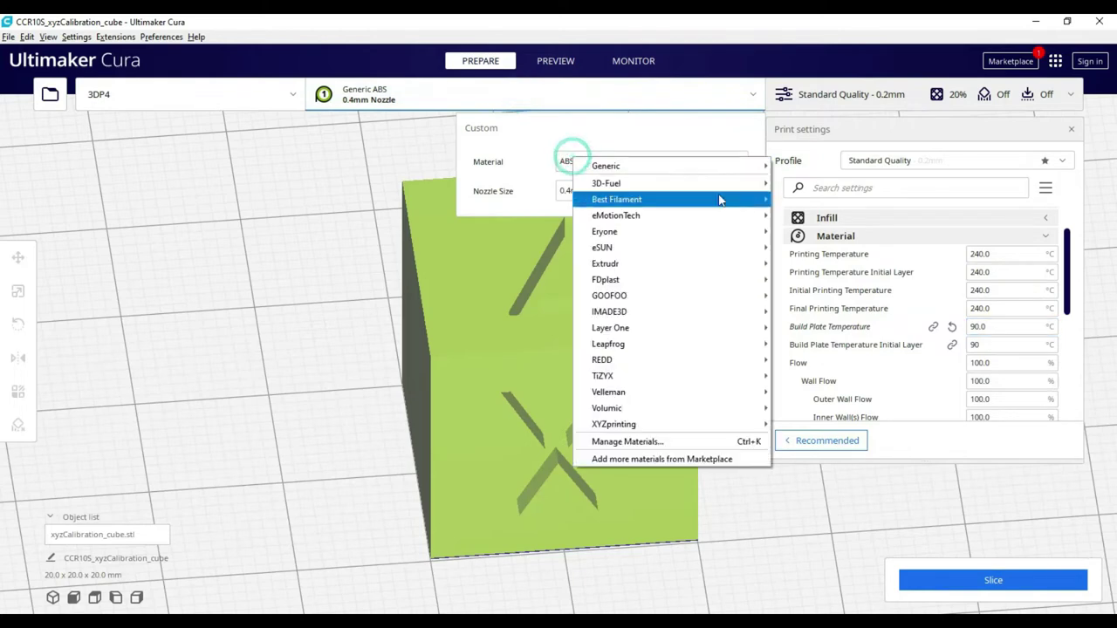
pyautogui.moveTo(698, 167)
pyautogui.click(804, 326)
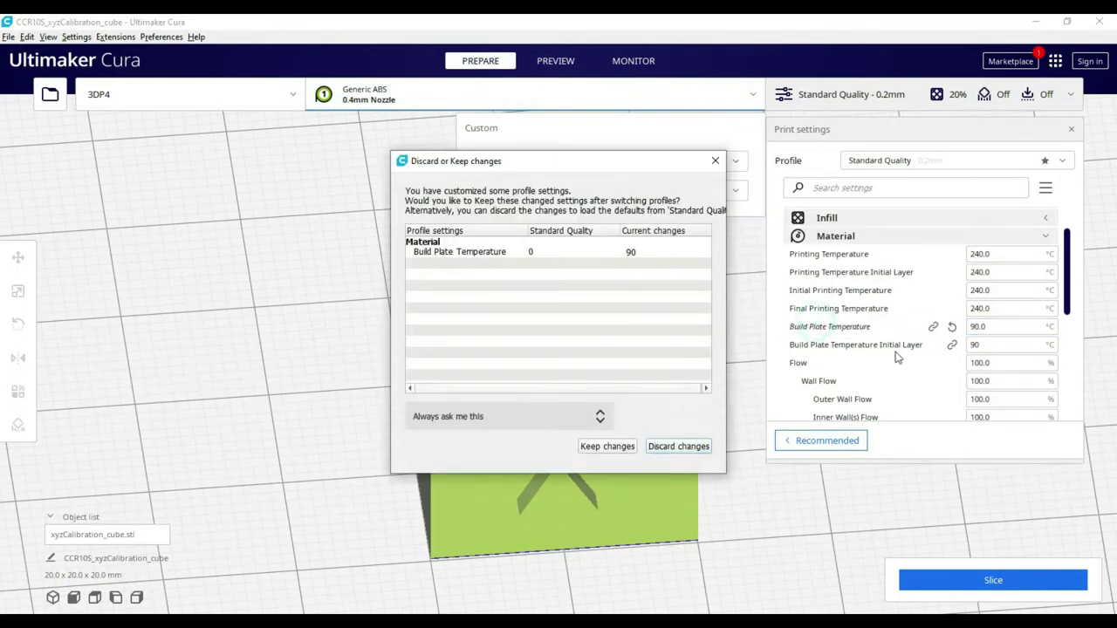
pyautogui.click(674, 449)
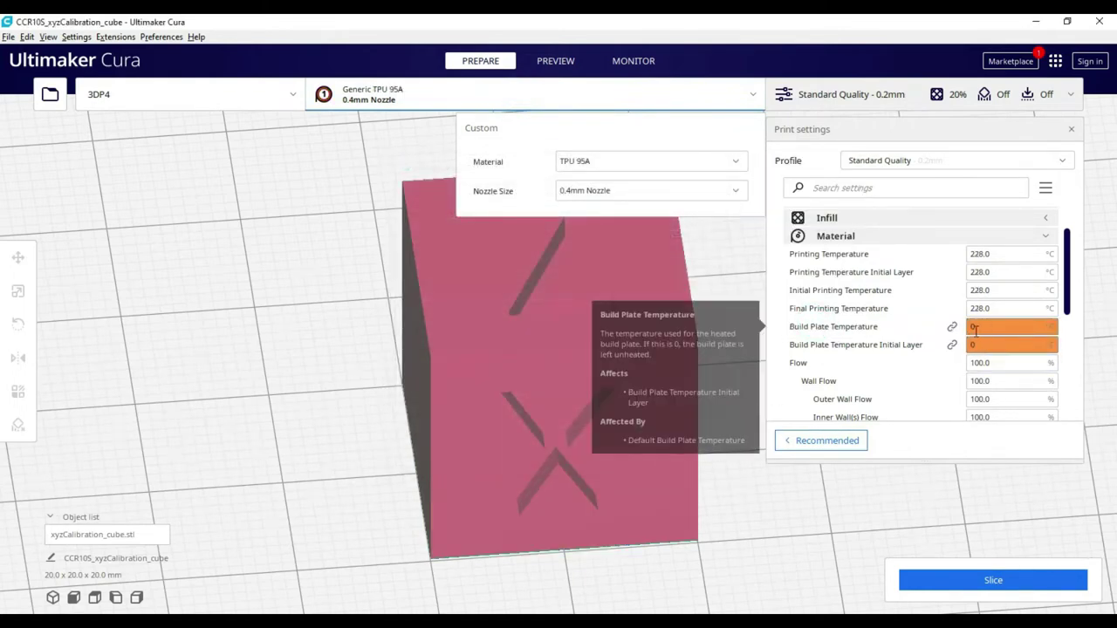
pyautogui.scroll(-3, 920, 391)
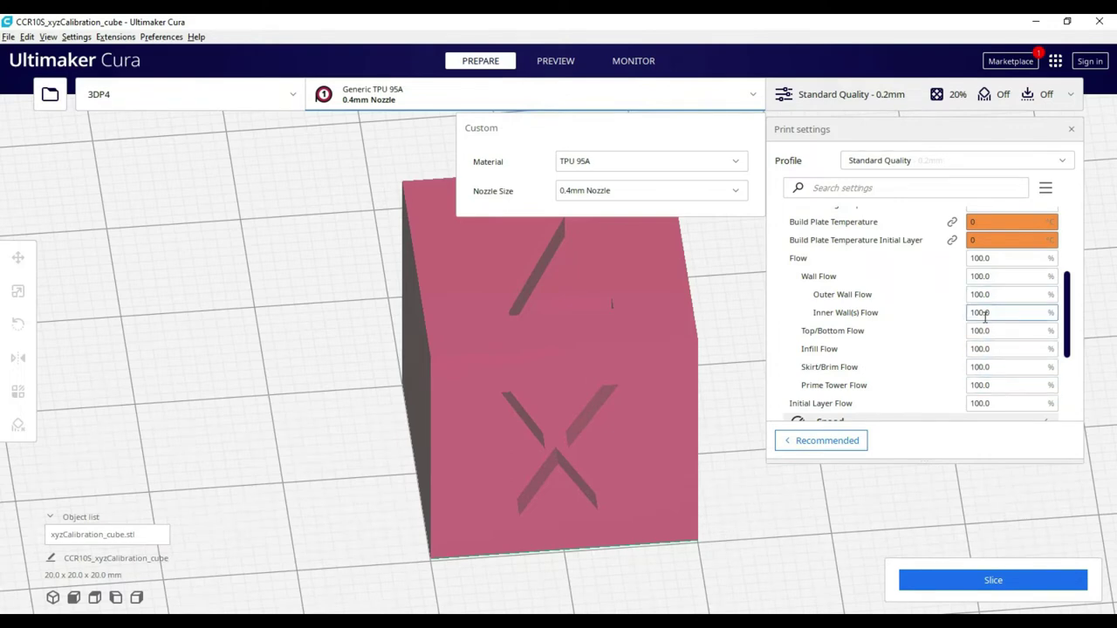
pyautogui.scroll(-2, 985, 318)
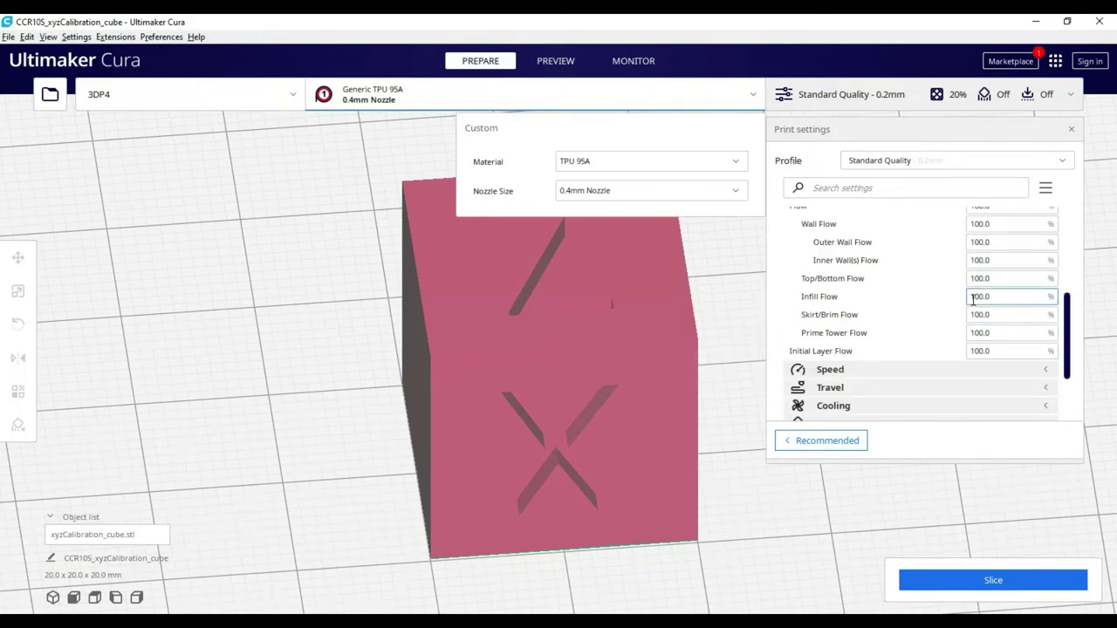
# Expand Cooling, switch back to Generic ABS, and toggle Enable Print Cooling on then off
pyautogui.scroll(2, 973, 299)
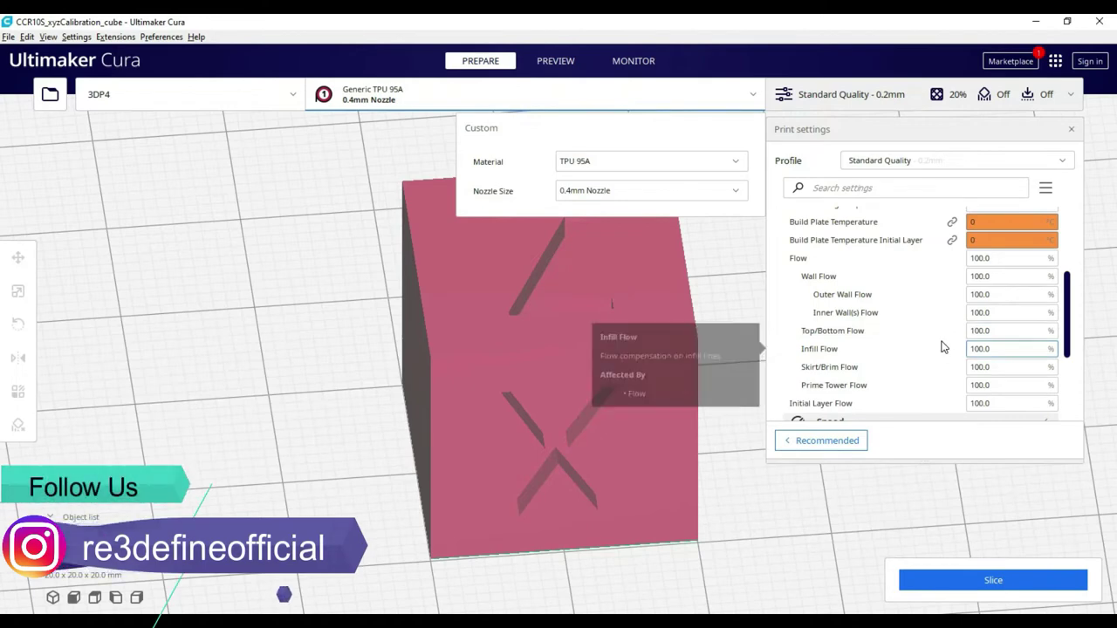
pyautogui.scroll(-3, 925, 332)
pyautogui.scroll(-1, 907, 297)
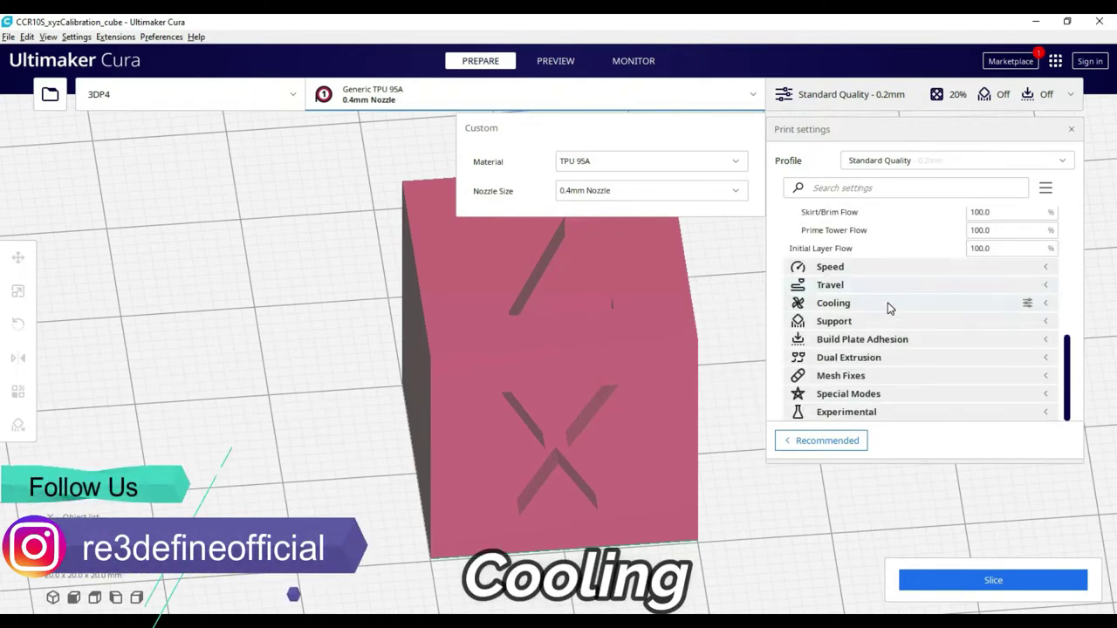
pyautogui.click(888, 304)
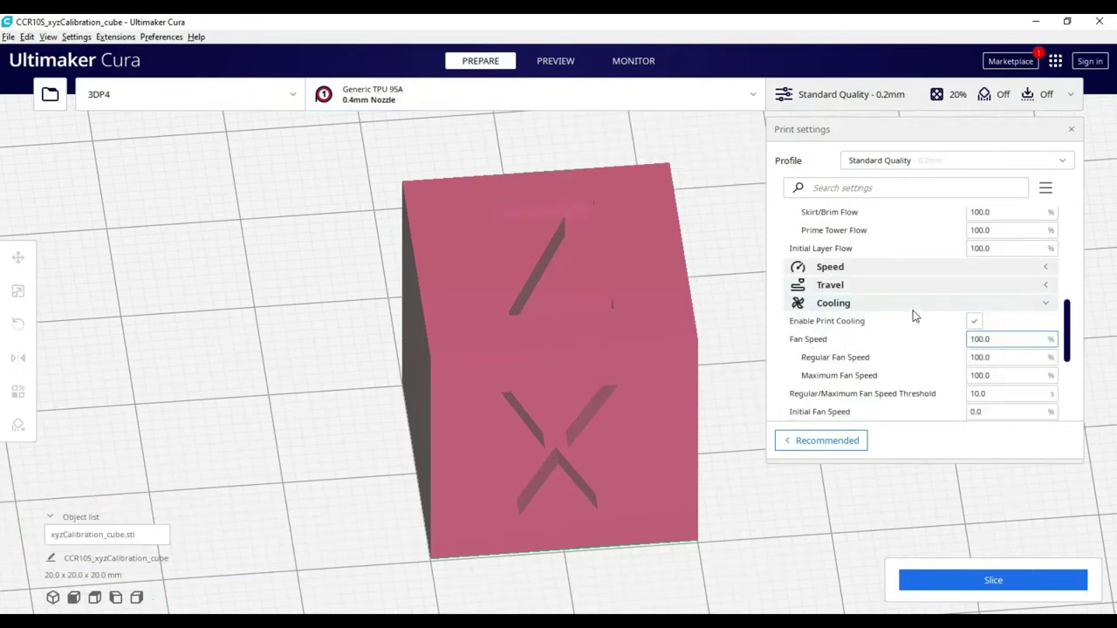
pyautogui.click(541, 96)
pyautogui.click(667, 161)
pyautogui.moveTo(761, 168)
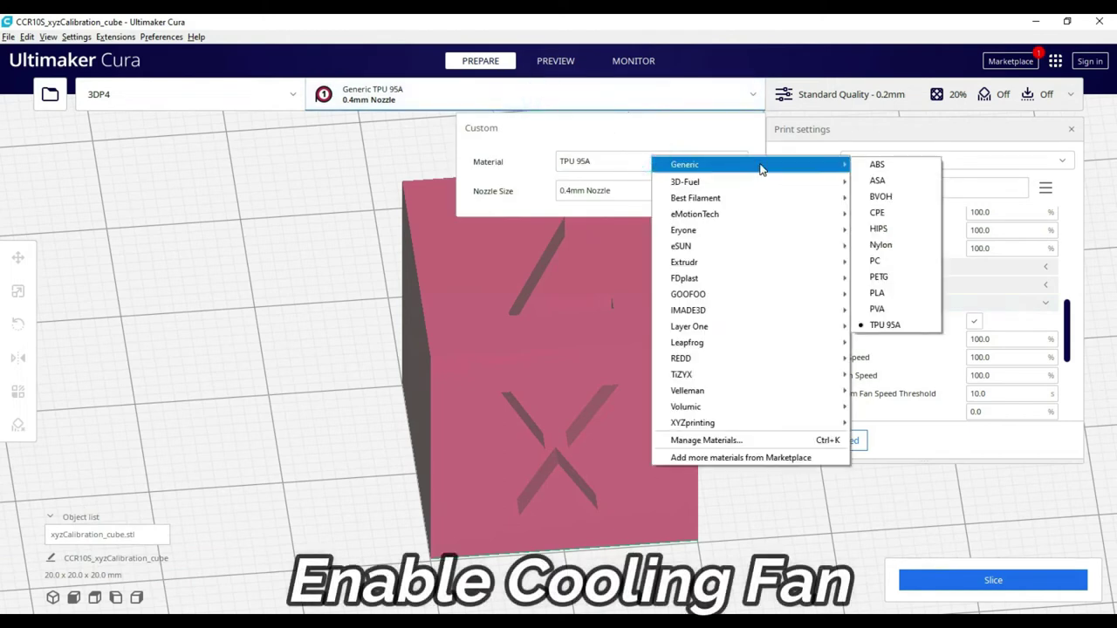
pyautogui.click(877, 164)
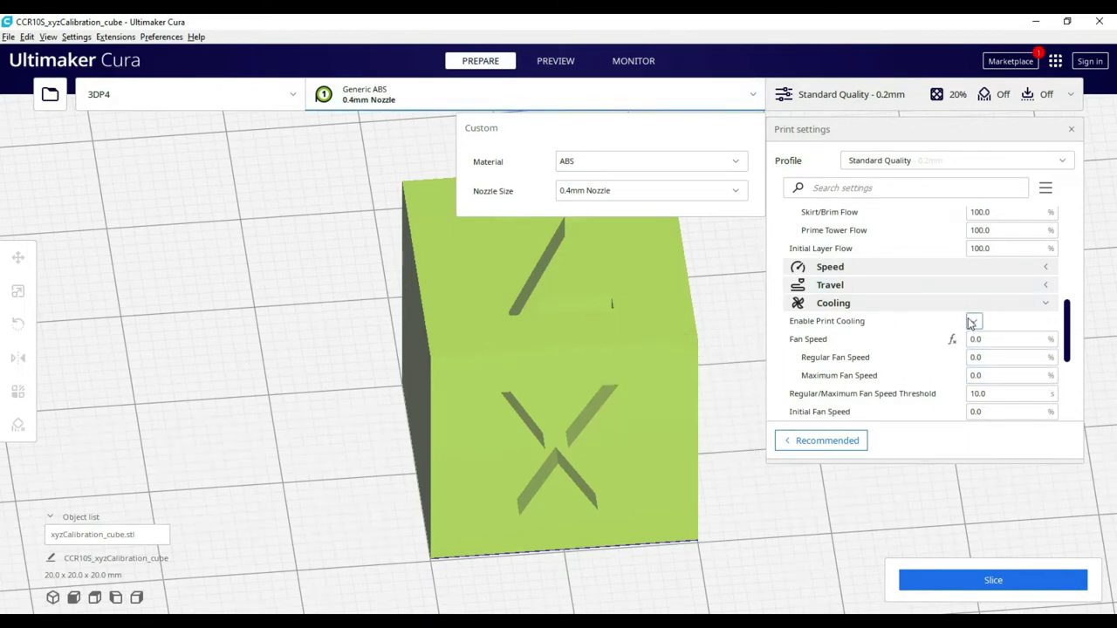
pyautogui.click(973, 322)
pyautogui.click(976, 322)
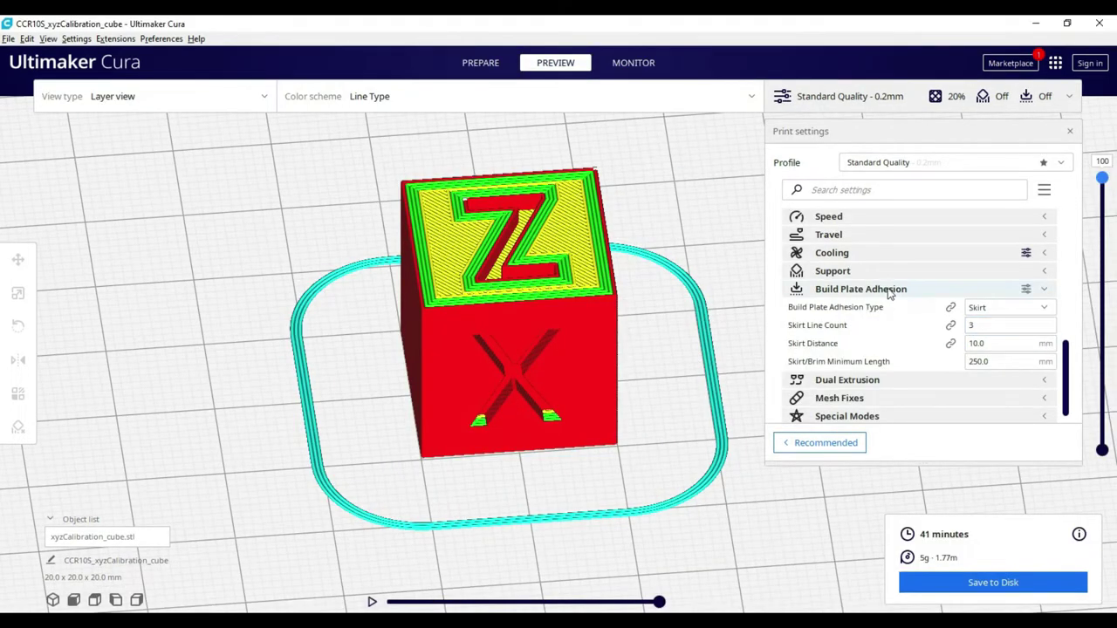
# Expand Build Plate Adhesion and keep Skirt as the adhesion type
pyautogui.click(900, 289)
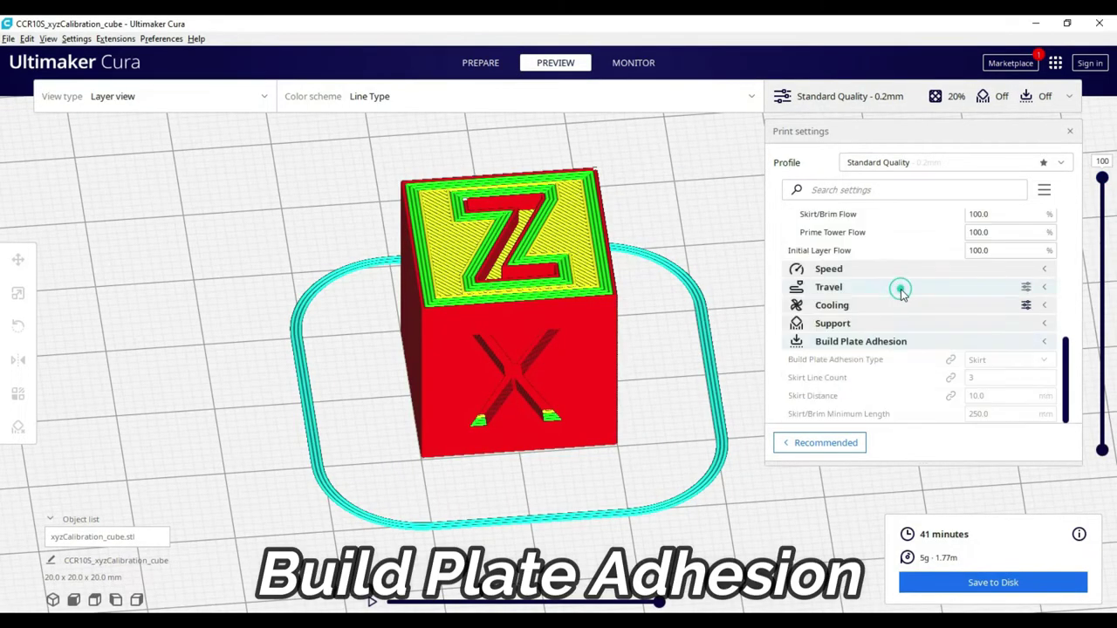
pyautogui.click(883, 341)
pyautogui.scroll(-1, 936, 339)
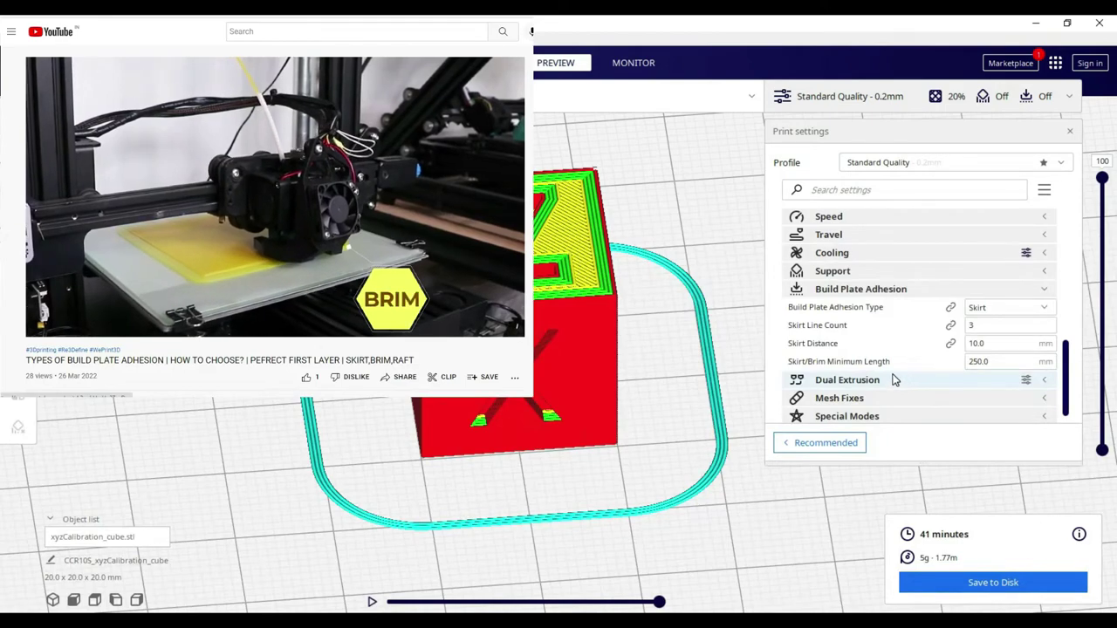
pyautogui.click(995, 309)
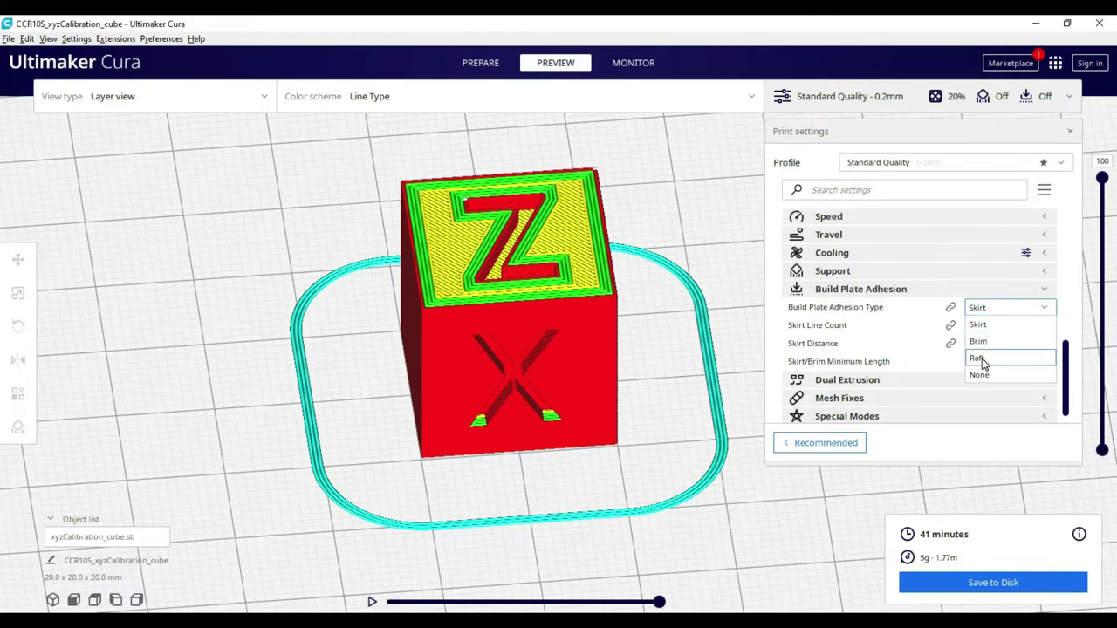
pyautogui.click(989, 323)
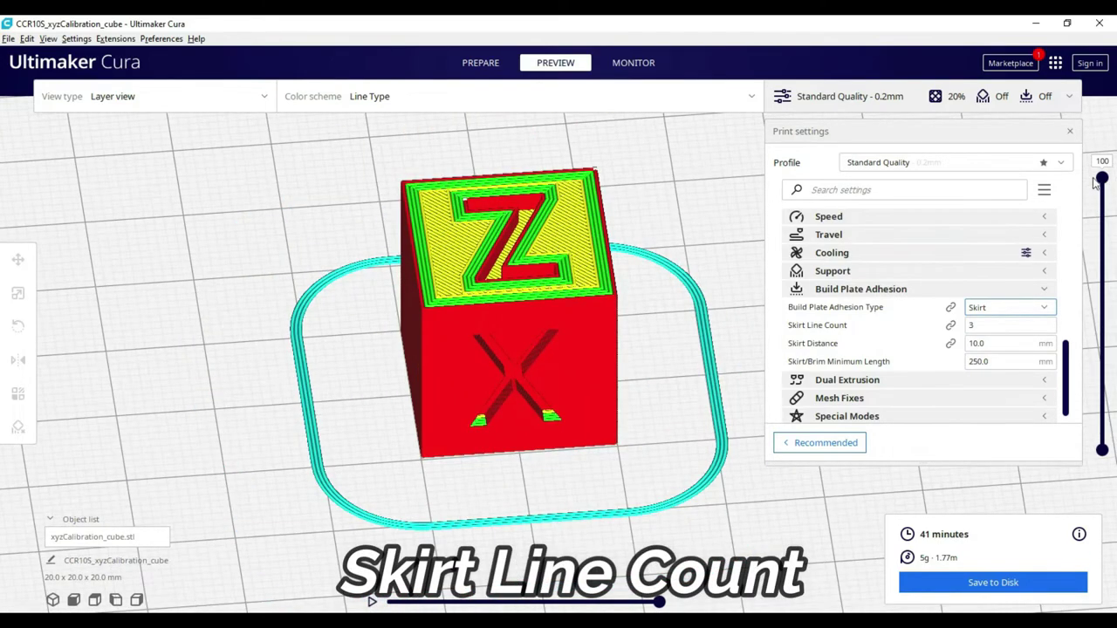
# Give the skirt 5 lines, 2.0 mm distance and 150 mm minimum length, then re-slice
pyautogui.doubleClick(1007, 325)
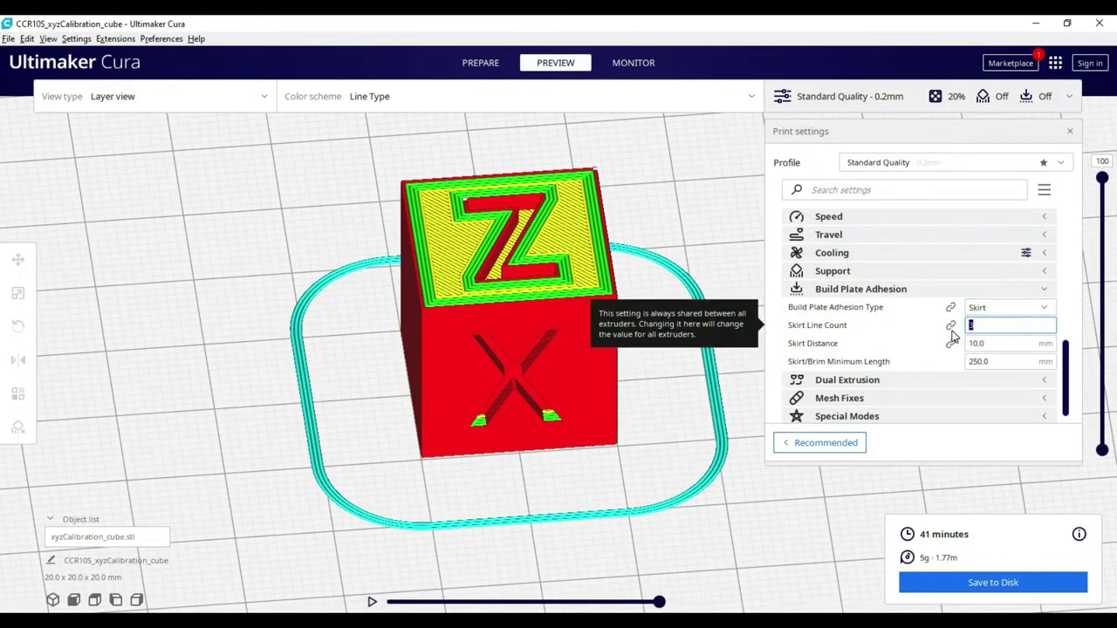
pyautogui.write('5')
pyautogui.click(995, 343)
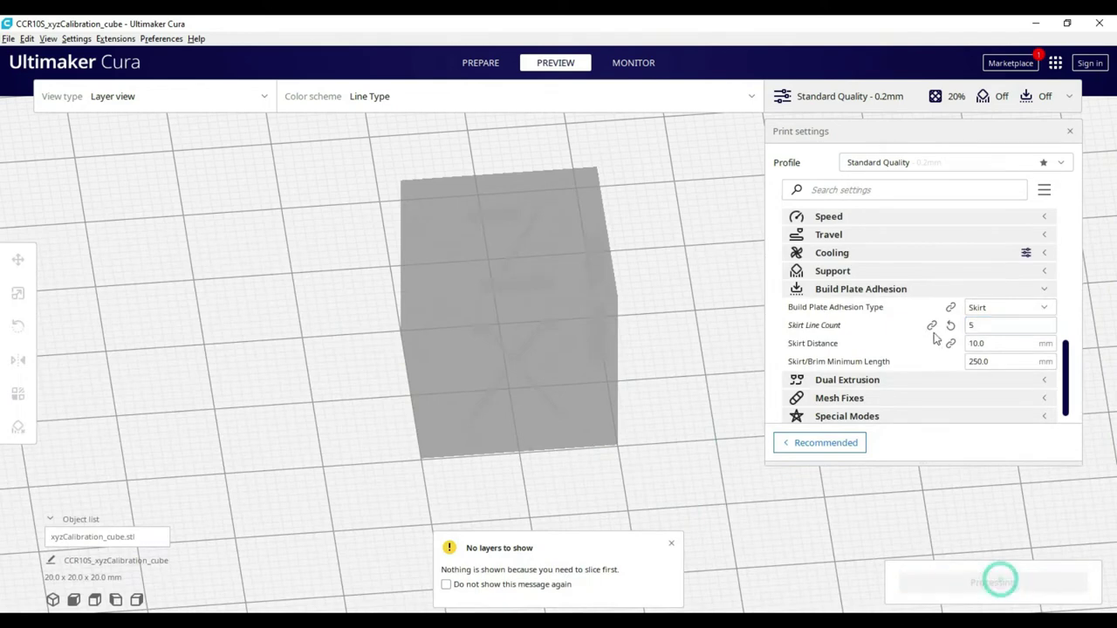
pyautogui.doubleClick(1001, 343)
pyautogui.write('2')
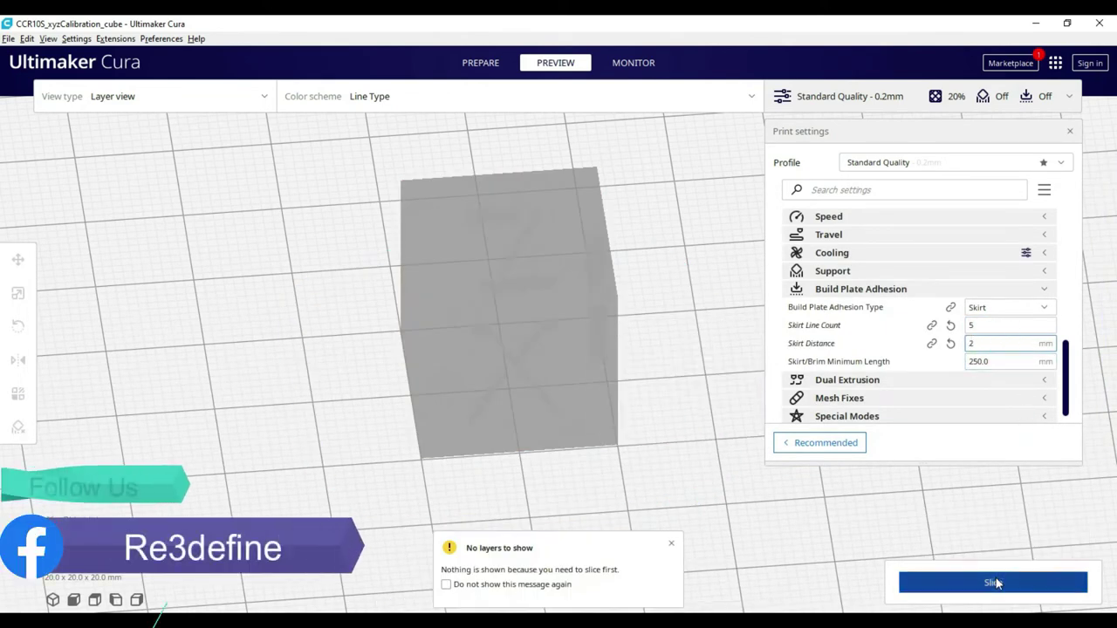
pyautogui.write('.0')
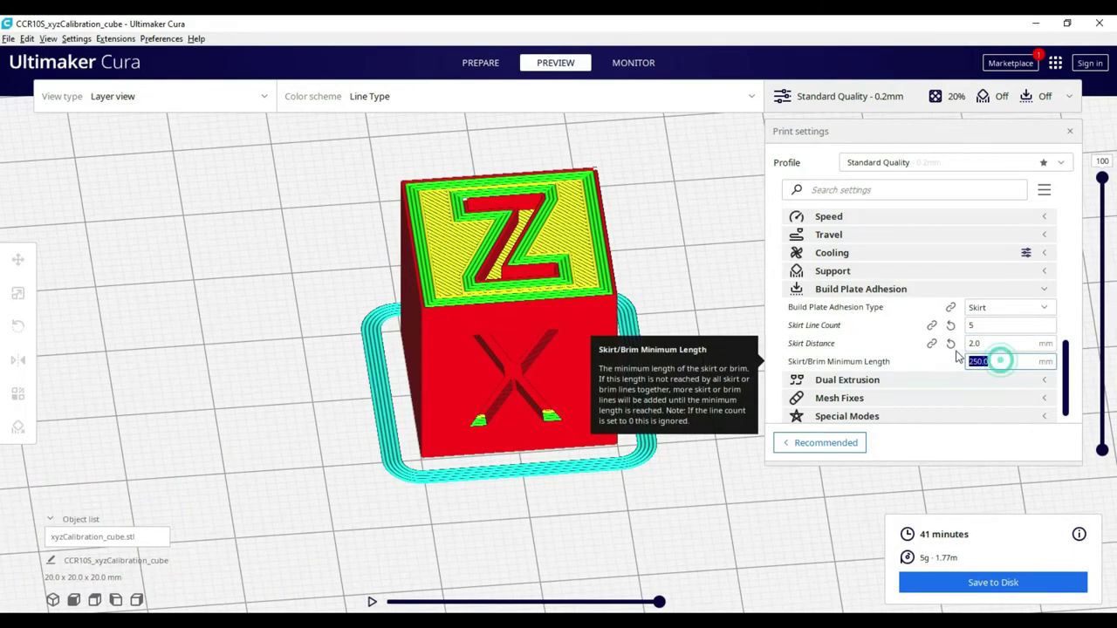
pyautogui.doubleClick(1002, 361)
pyautogui.write('150')
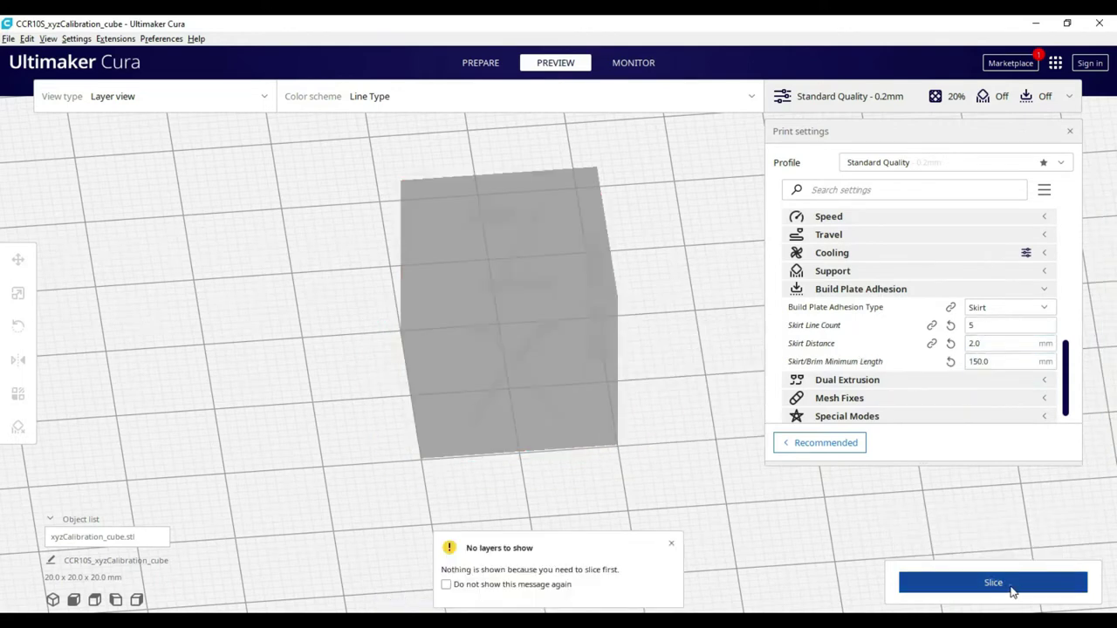
pyautogui.click(1004, 582)
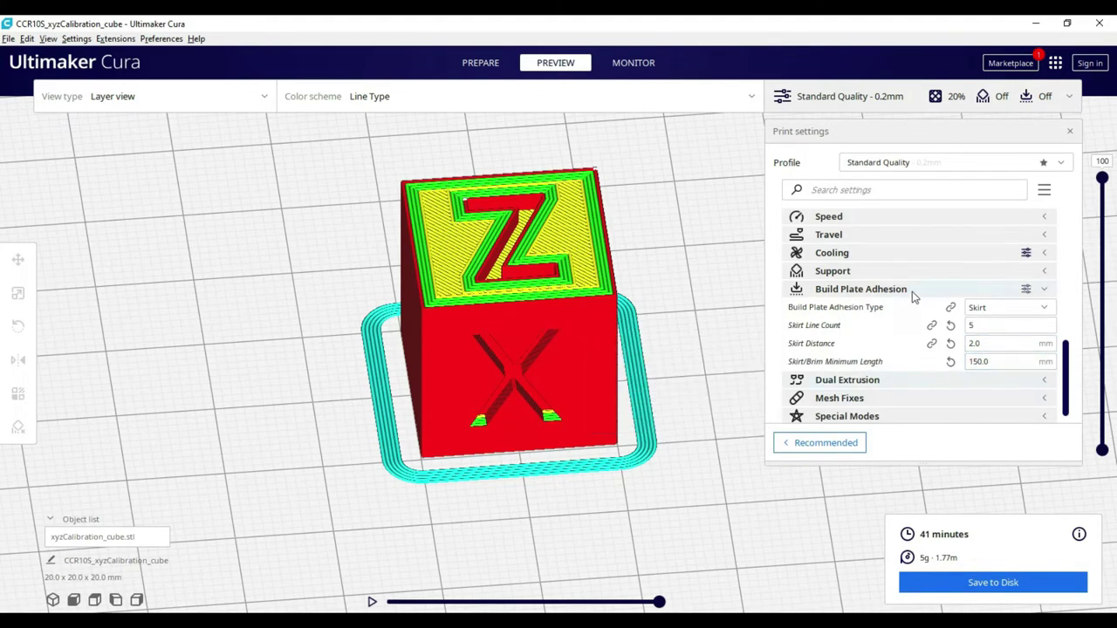
# Switch adhesion to Brim, slice, then restore the 250 mm minimum length and re-slice
pyautogui.click(973, 307)
pyautogui.click(979, 343)
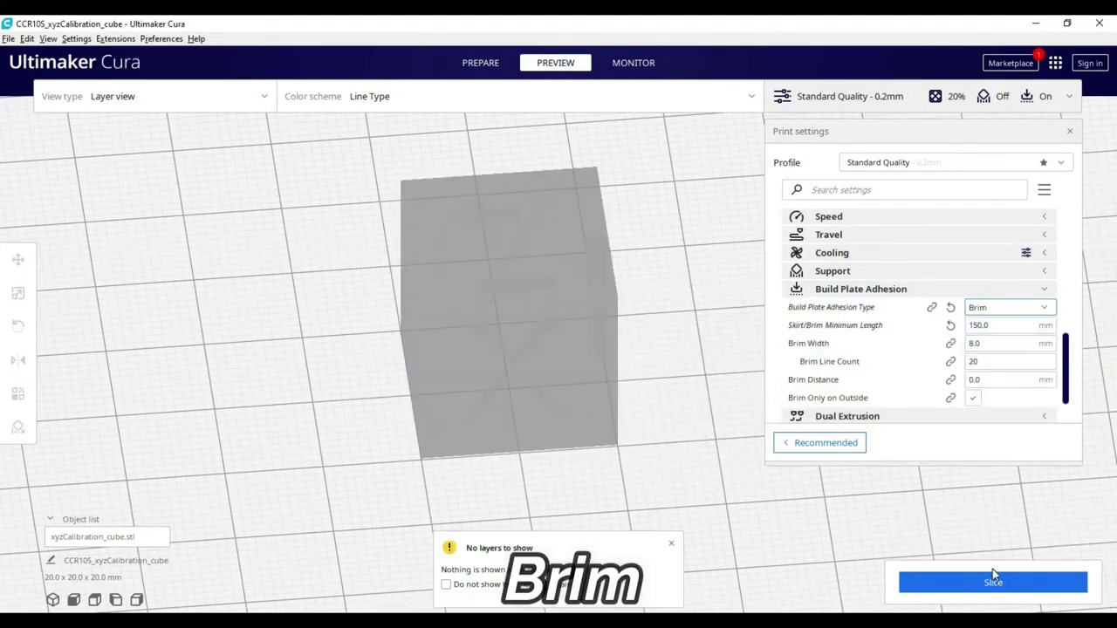
pyautogui.click(993, 577)
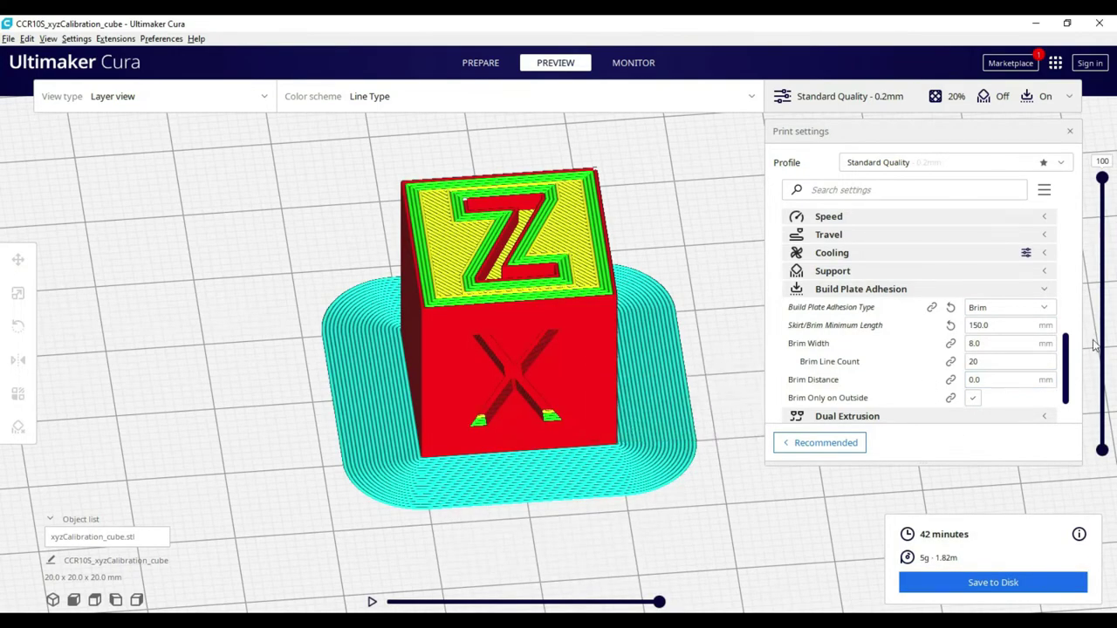
pyautogui.click(950, 324)
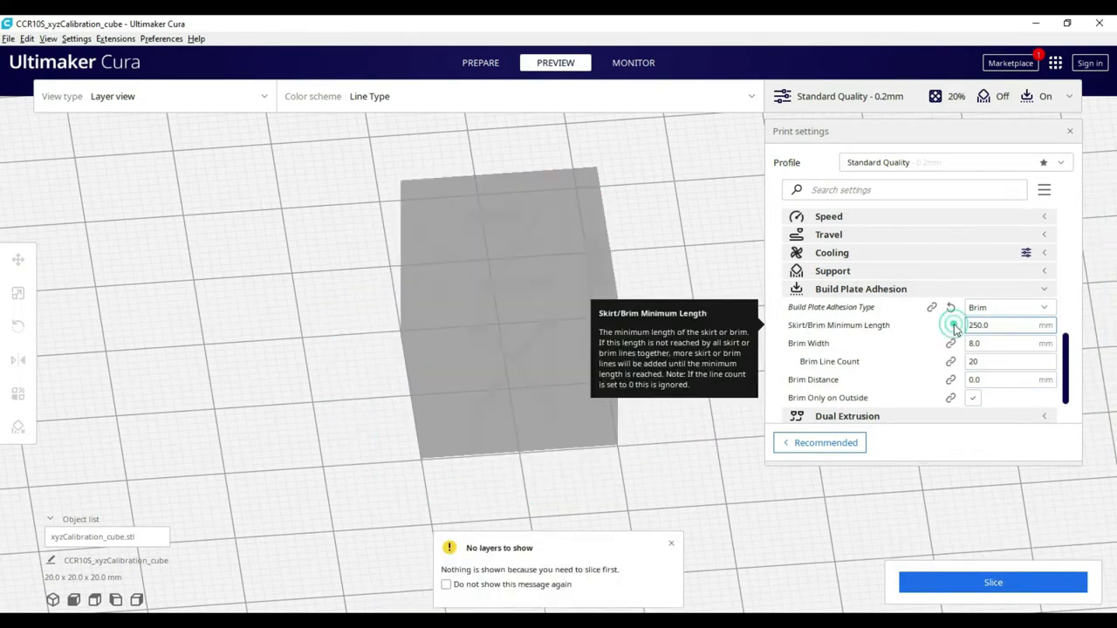
pyautogui.click(993, 579)
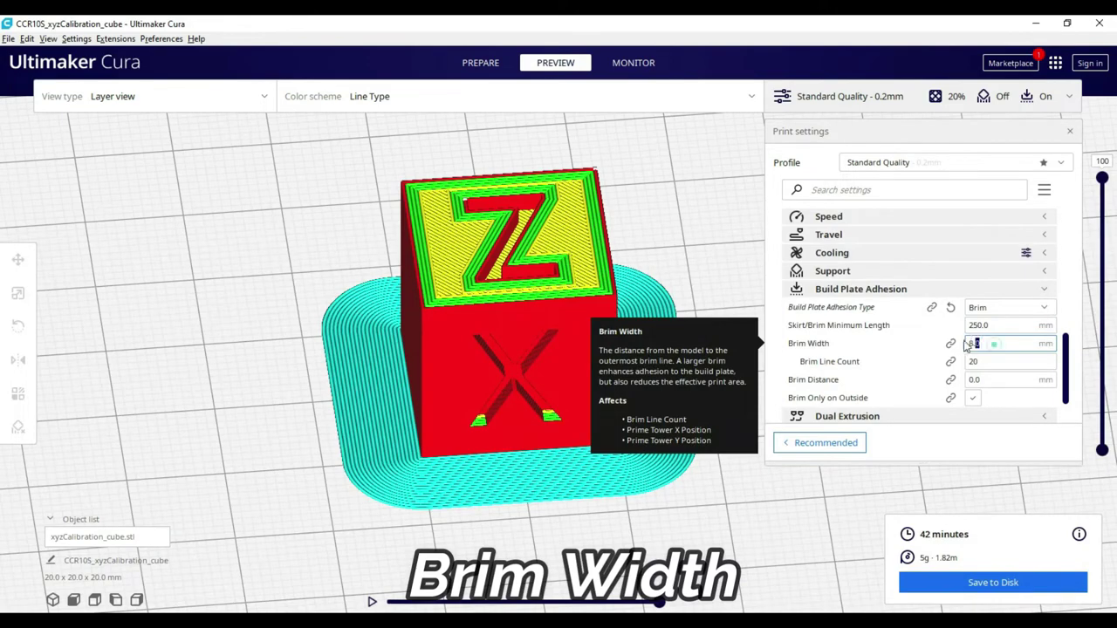
pyautogui.write('0')
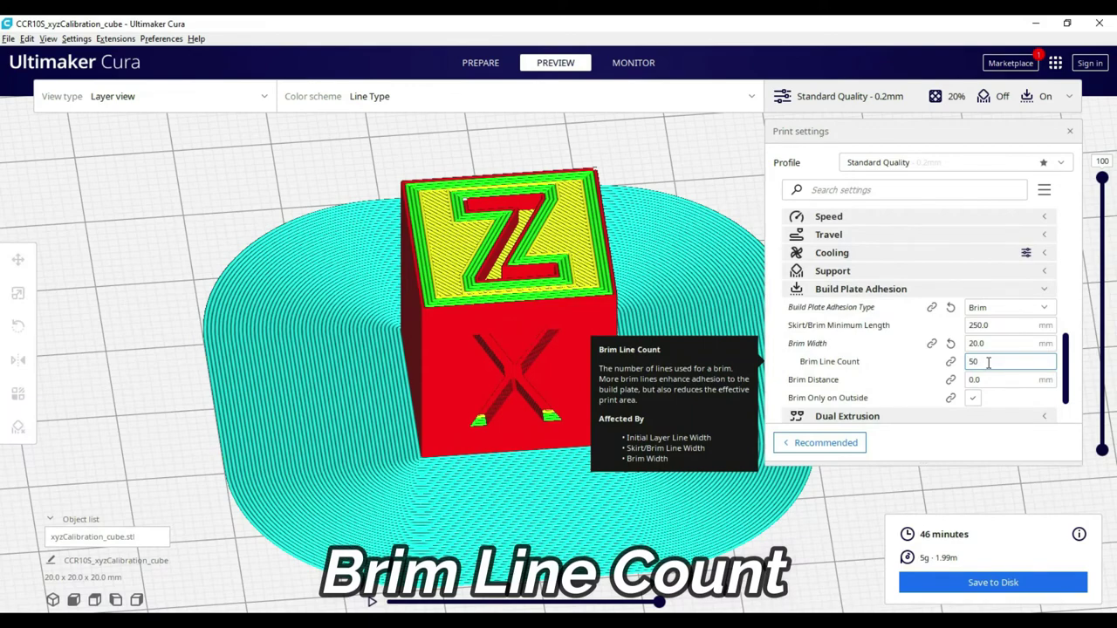
# Set Brim Width to 10 and Brim Distance to 5, slicing each, then reset distance to 0
pyautogui.click(986, 343)
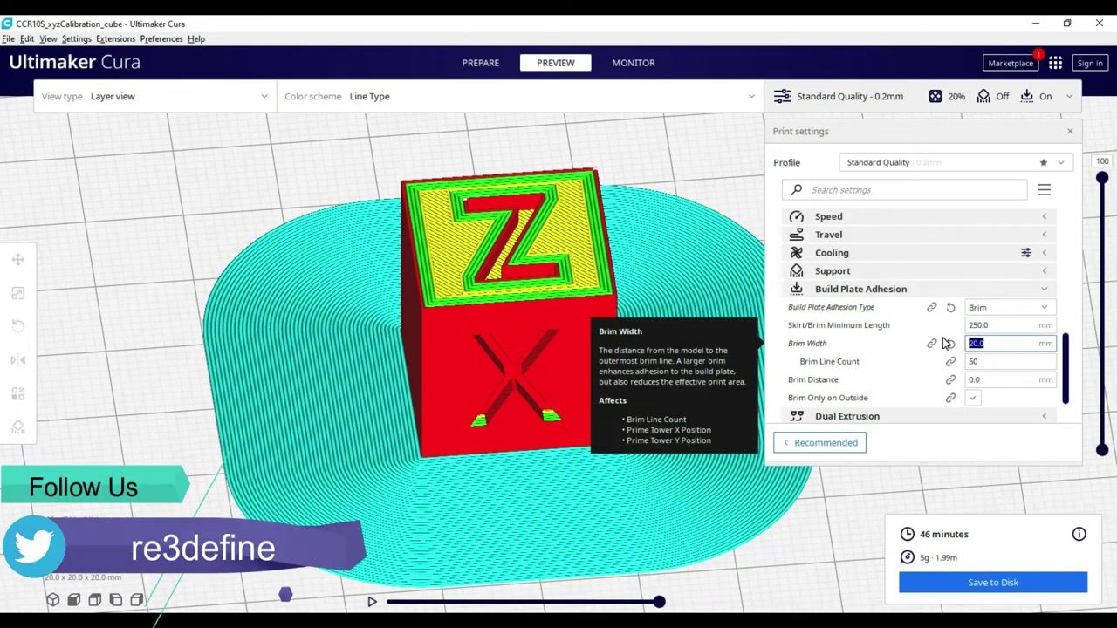
pyautogui.write('10')
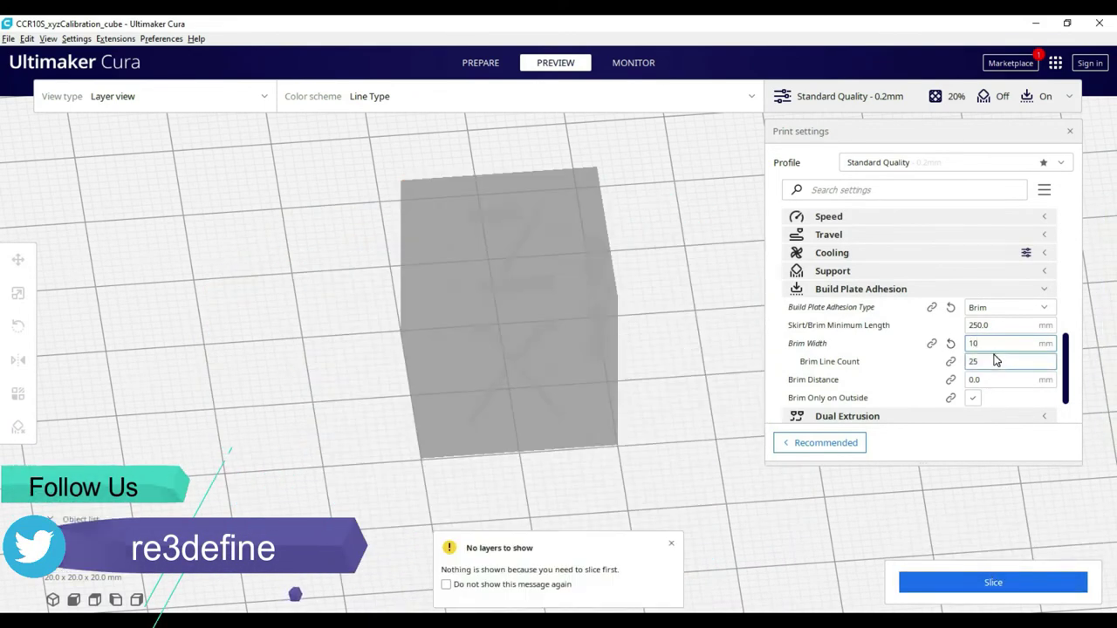
pyautogui.click(992, 592)
pyautogui.click(985, 379)
pyautogui.write('5')
pyautogui.click(1012, 581)
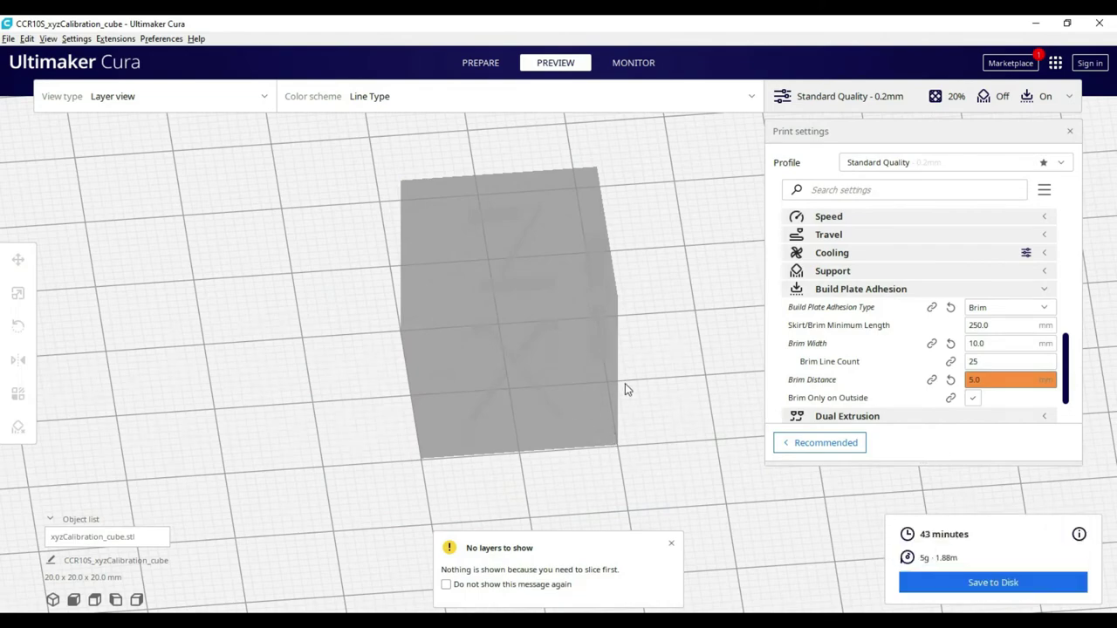
pyautogui.click(951, 379)
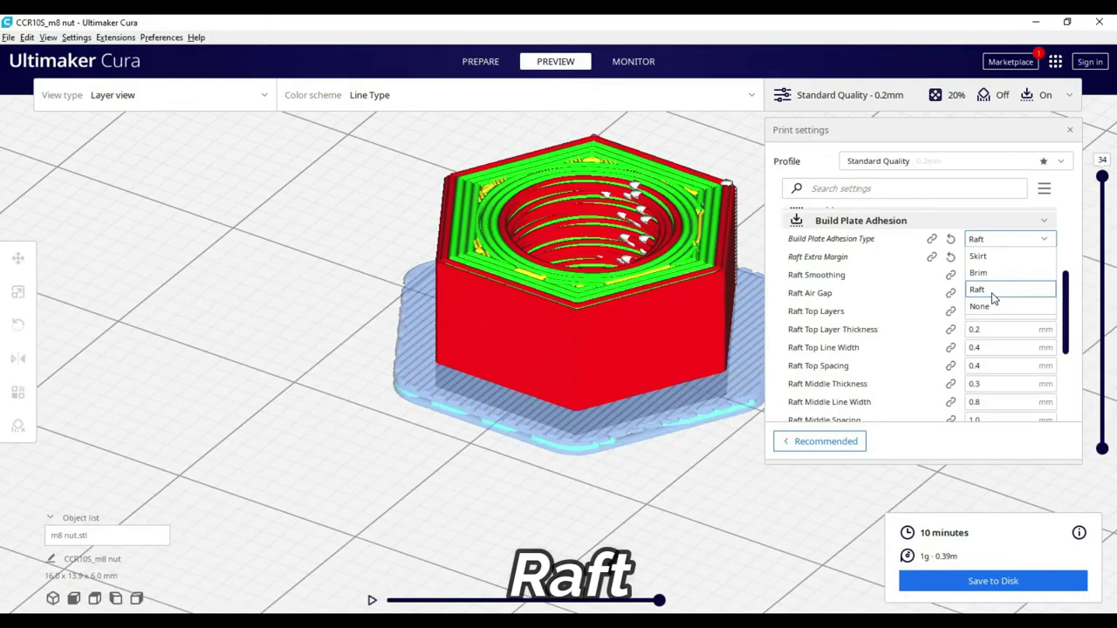
# Set the M8 nut's Build Plate Adhesion Type to Raft
pyautogui.click(992, 293)
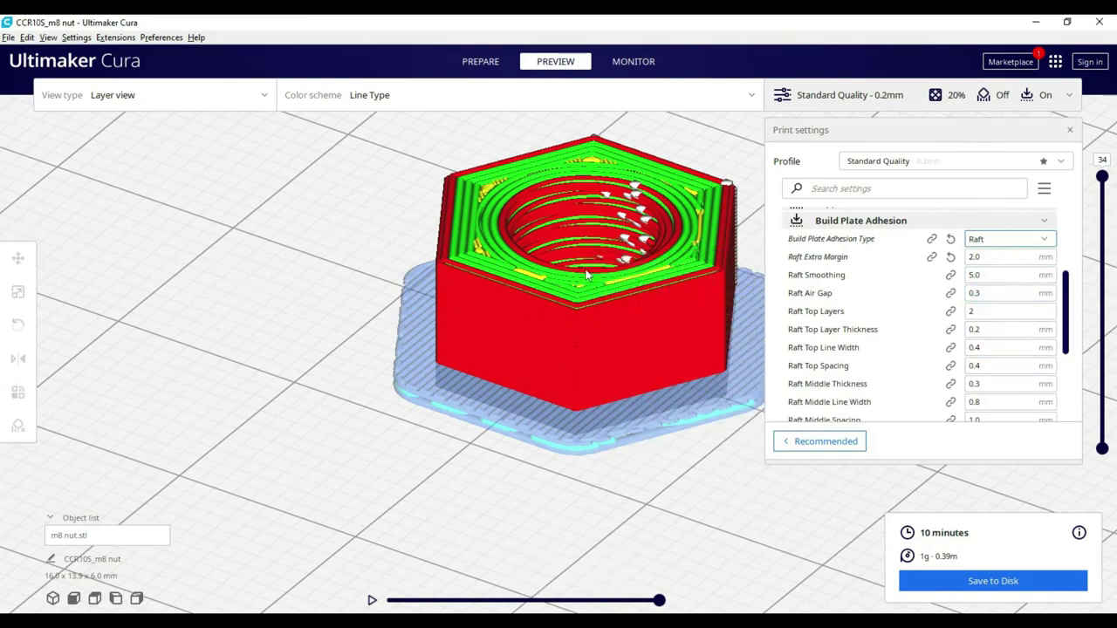
# Inspect the nut's lower layers from a low angle, set Raft Extra Margin to 15.0, and slice
pyautogui.moveTo(1104, 181)
pyautogui.mouseDown()
pyautogui.moveTo(1101, 440)
pyautogui.moveTo(1103, 166)
pyautogui.mouseUp()
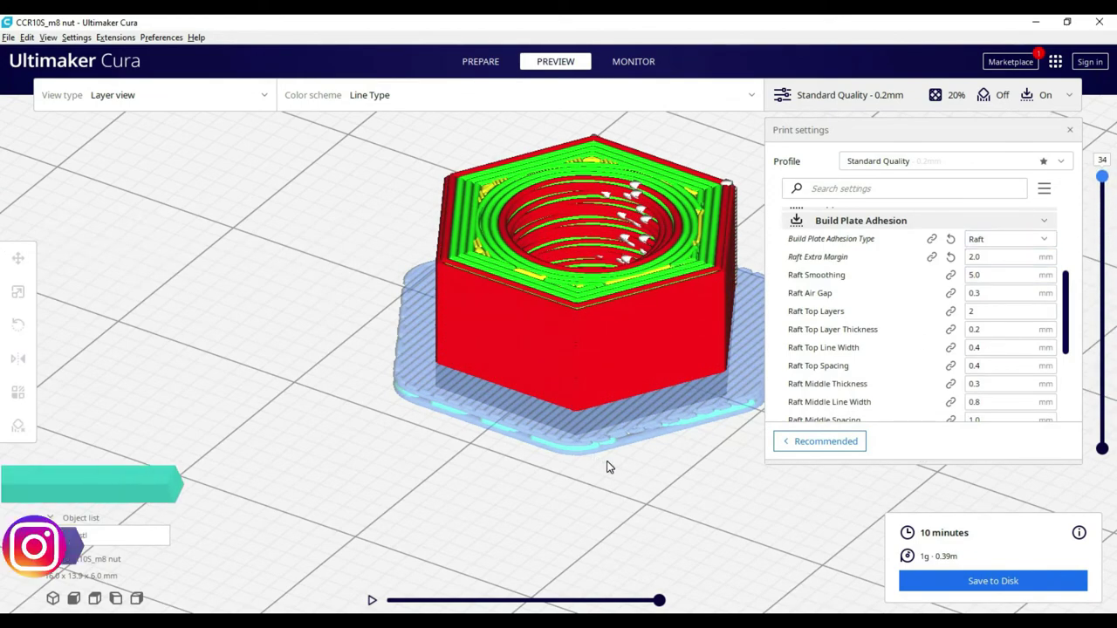
pyautogui.moveTo(654, 390); pyautogui.dragTo(636, 428, button='right')
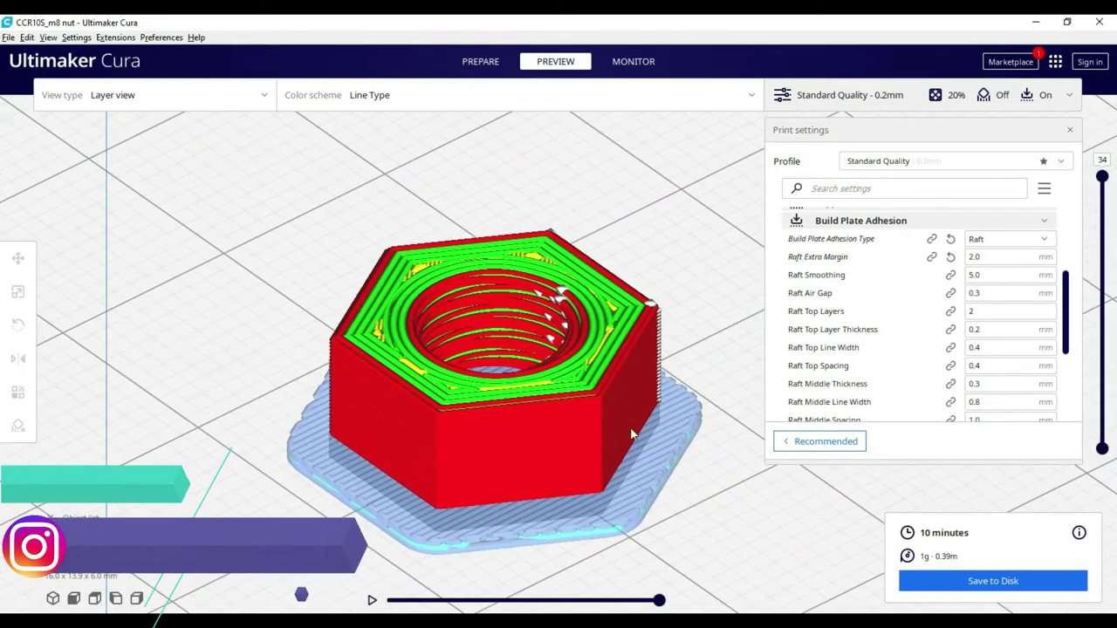
pyautogui.doubleClick(989, 257)
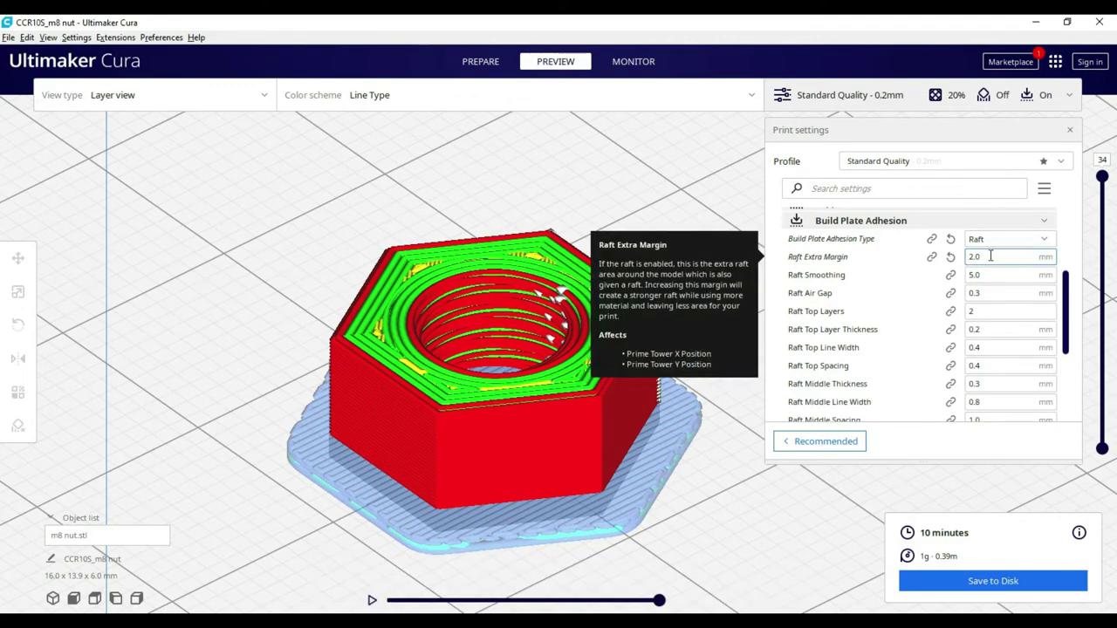
pyautogui.write('15.0')
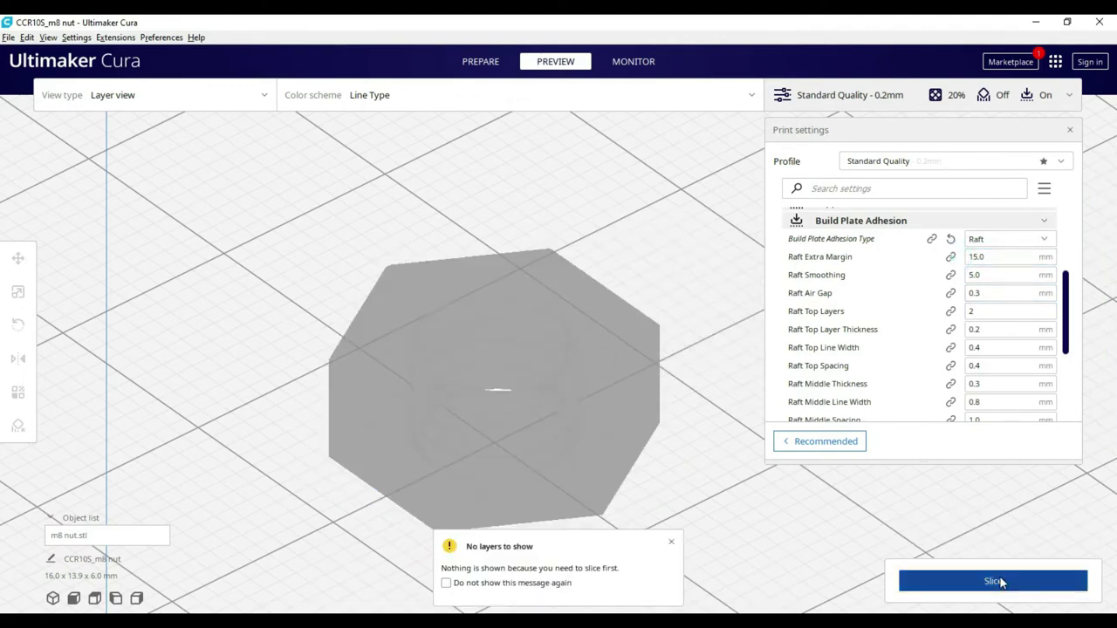
pyautogui.click(1000, 581)
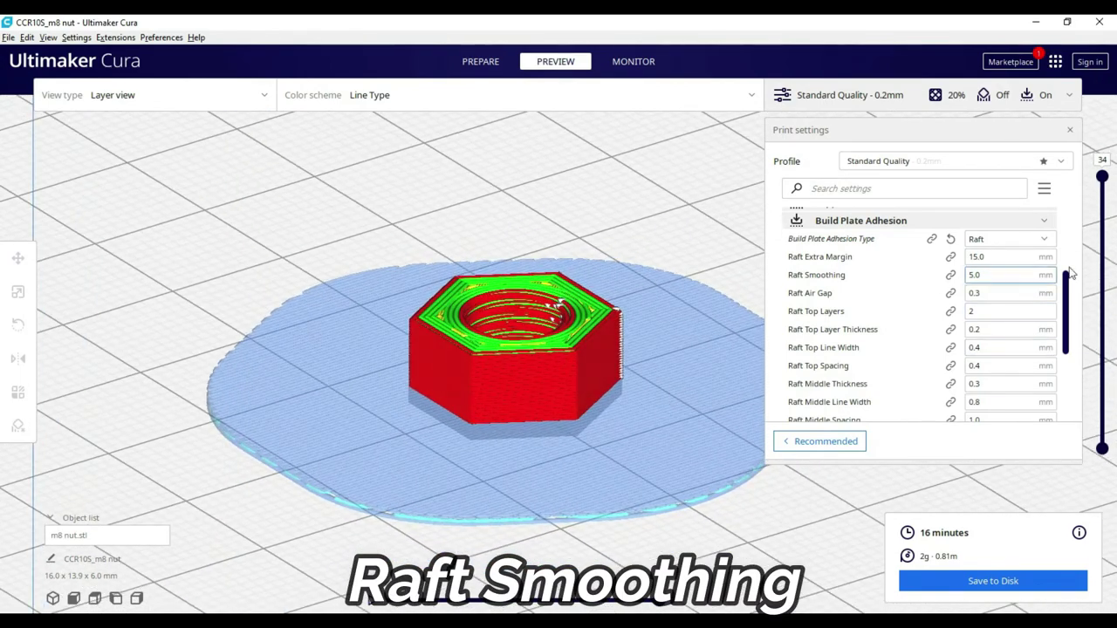
# Set Raft Smoothing to 10 and re-slice the nut
pyautogui.doubleClick(976, 275)
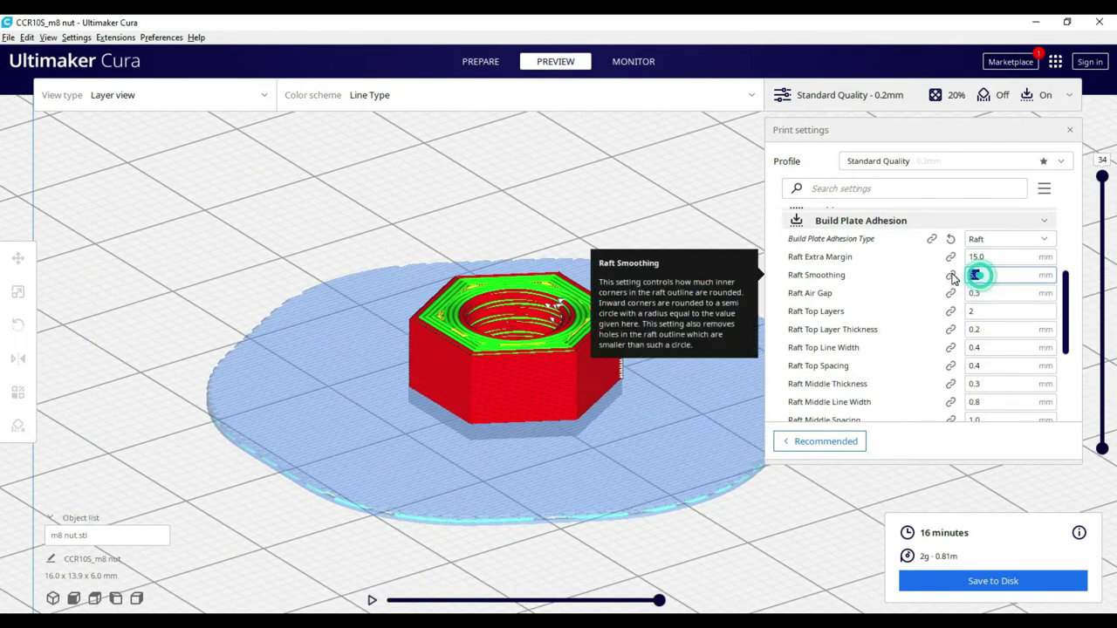
pyautogui.write('10')
pyautogui.click(997, 571)
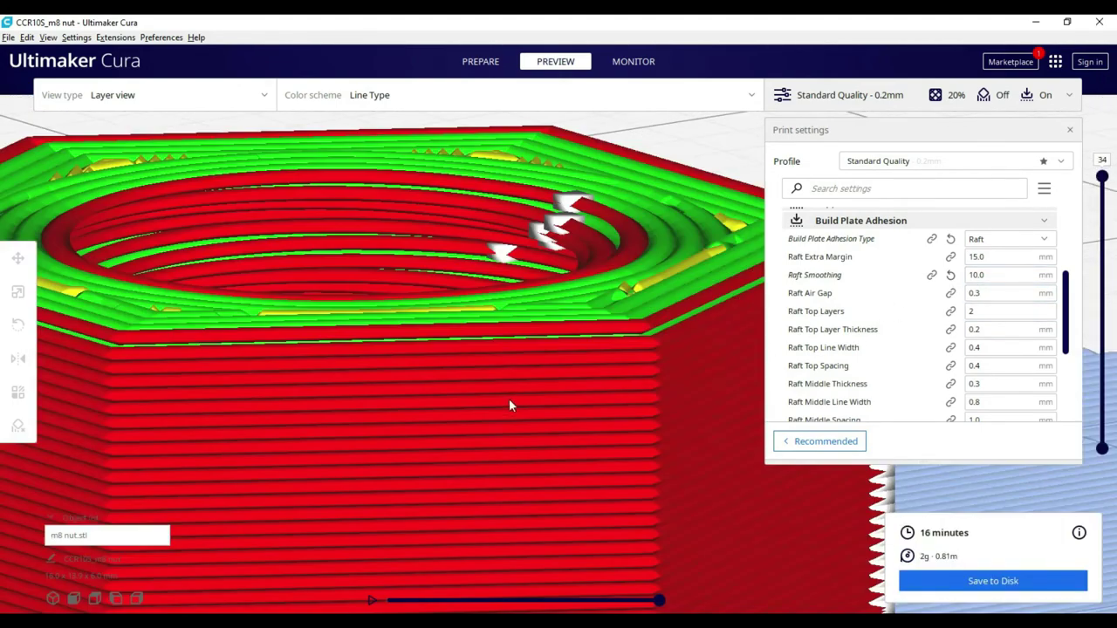
# Orbit and zoom the layer view to see the M8 nut and its raft from the side and above
pyautogui.scroll(5, 508, 401)
pyautogui.scroll(-5, 512, 398)
pyautogui.moveTo(515, 402)
pyautogui.mouseDown(button='right')
pyautogui.moveTo(510, 380)
pyautogui.moveTo(501, 402)
pyautogui.mouseUp(button='right')
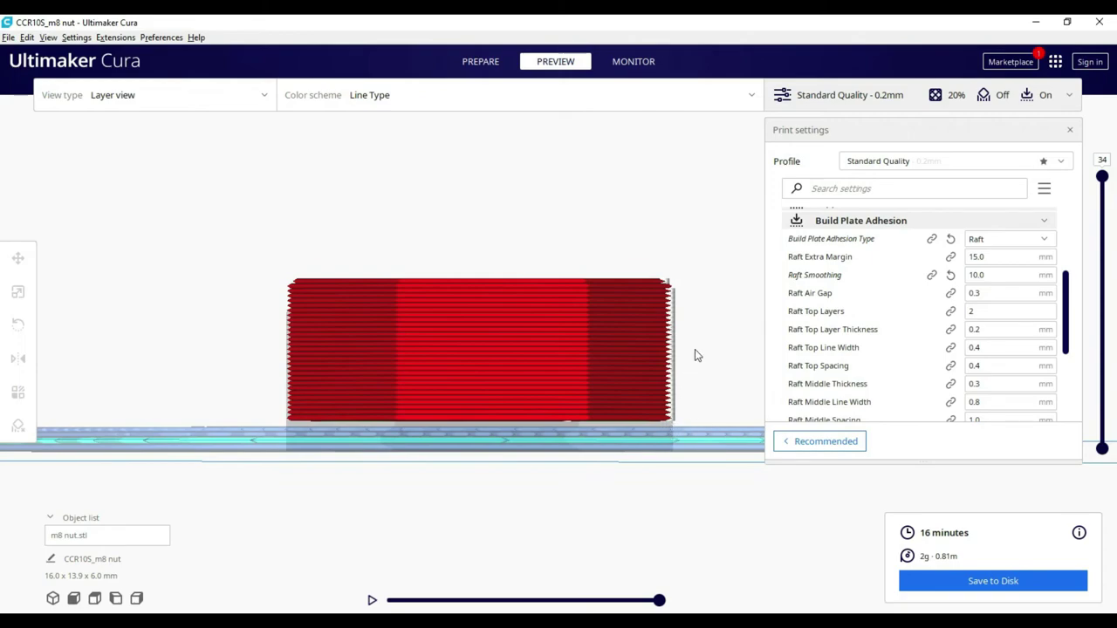
pyautogui.moveTo(705, 340); pyautogui.dragTo(511, 454, button='right')
# Review the raft layer settings, from Raft Top Layers back up to the 0.24 mm Raft Base Thickness
pyautogui.scroll(-3, 433, 475)
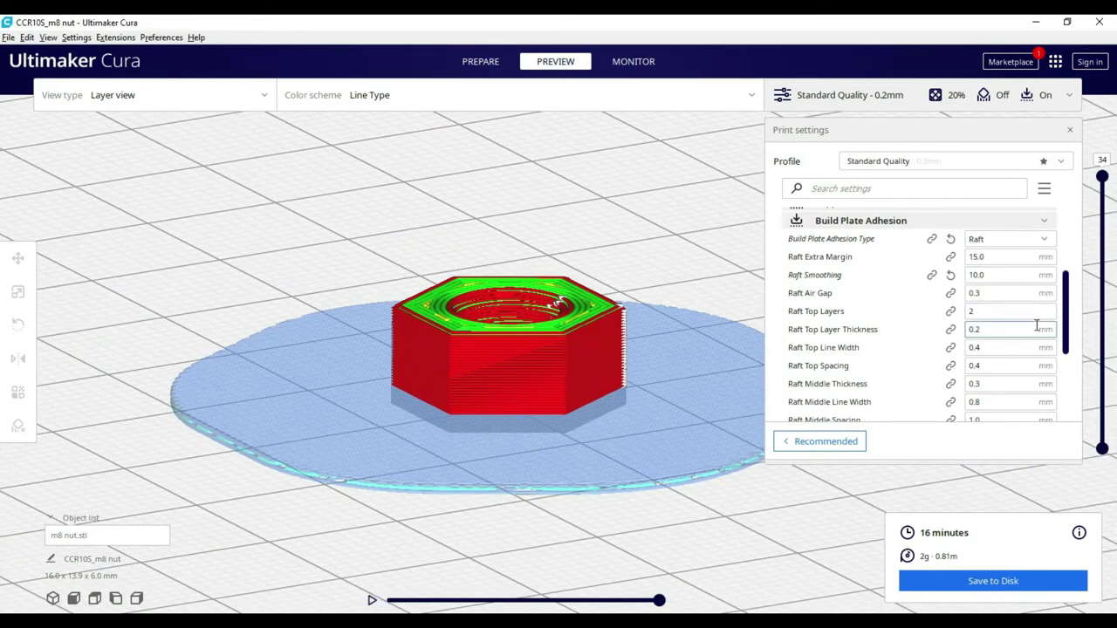
pyautogui.click(995, 312)
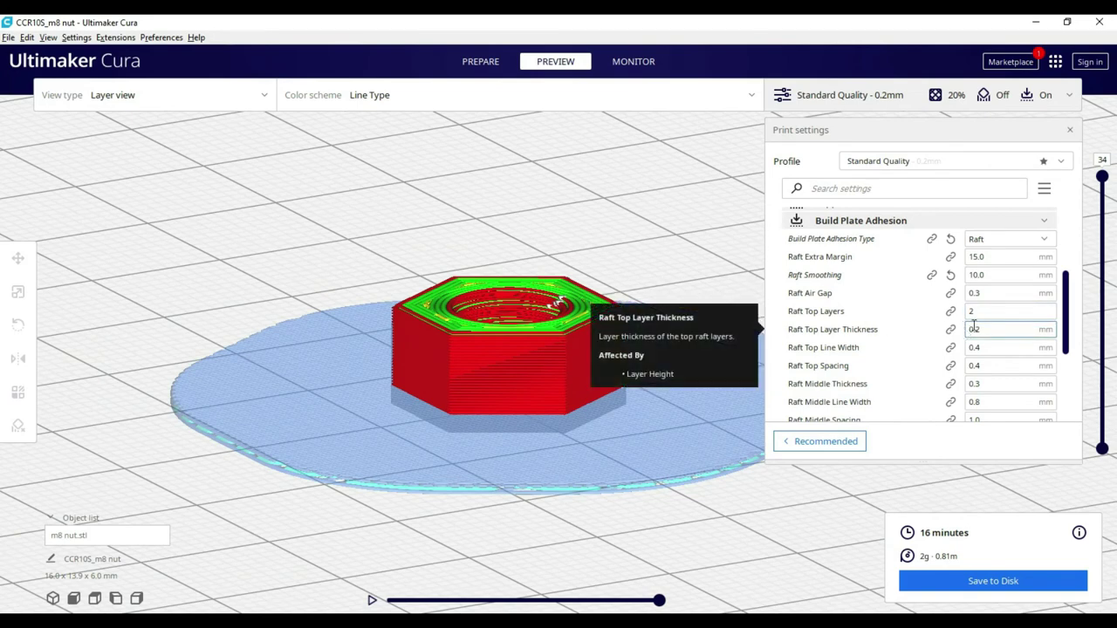
pyautogui.scroll(-2, 970, 326)
pyautogui.scroll(-2, 970, 301)
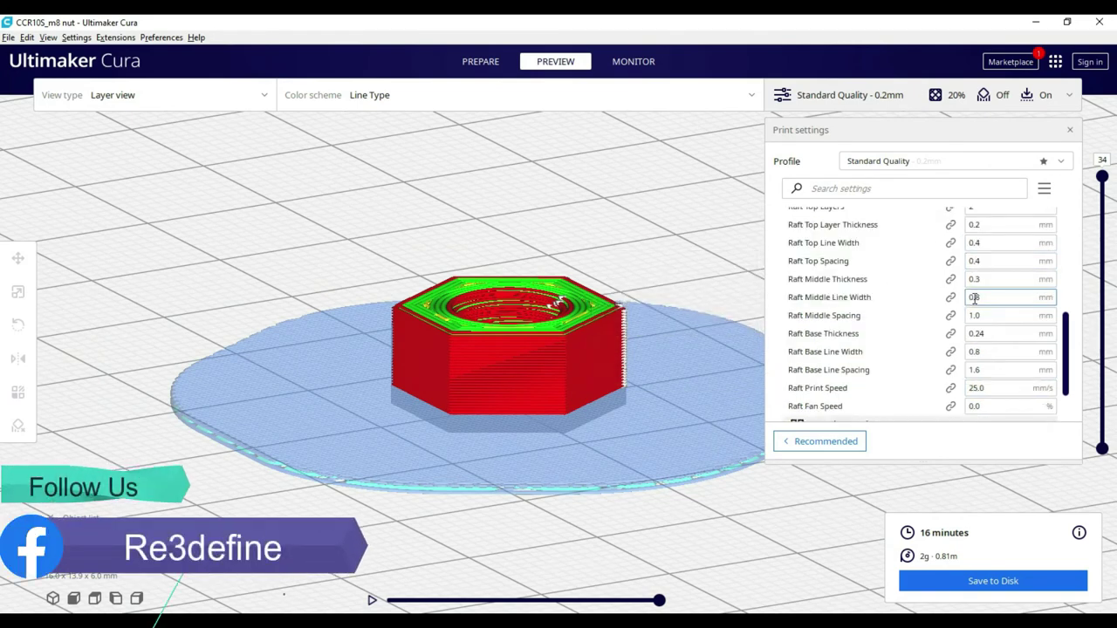
pyautogui.press('Tab')
pyautogui.press('Tab')
pyautogui.press('Tab')
pyautogui.press('Tab')
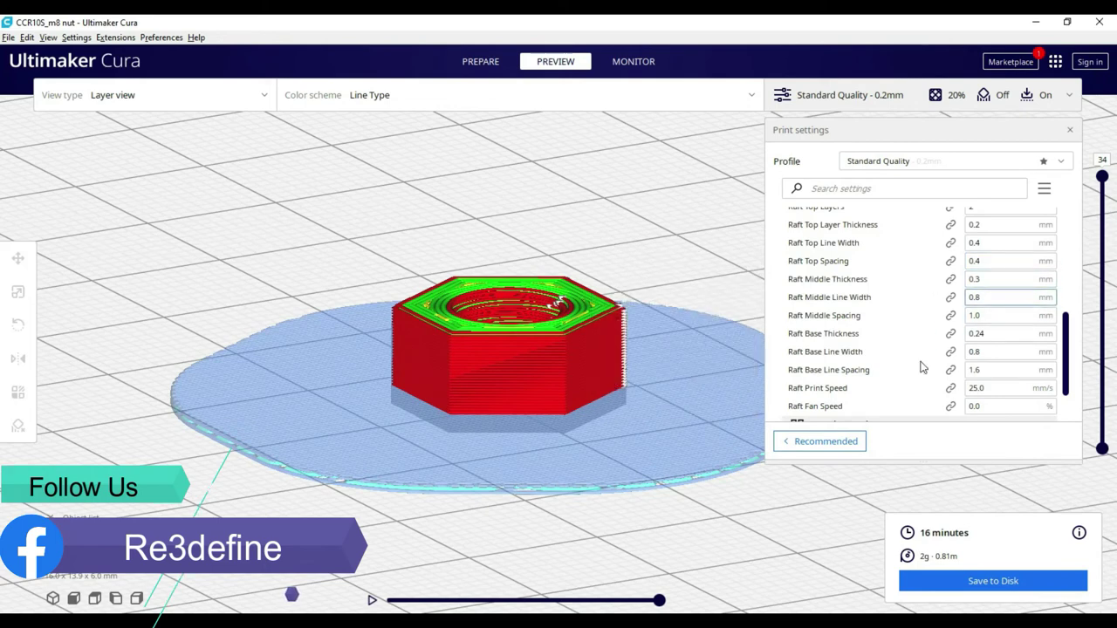
pyautogui.hotkey('shift', 'Tab')
pyautogui.scroll(-2, 921, 297)
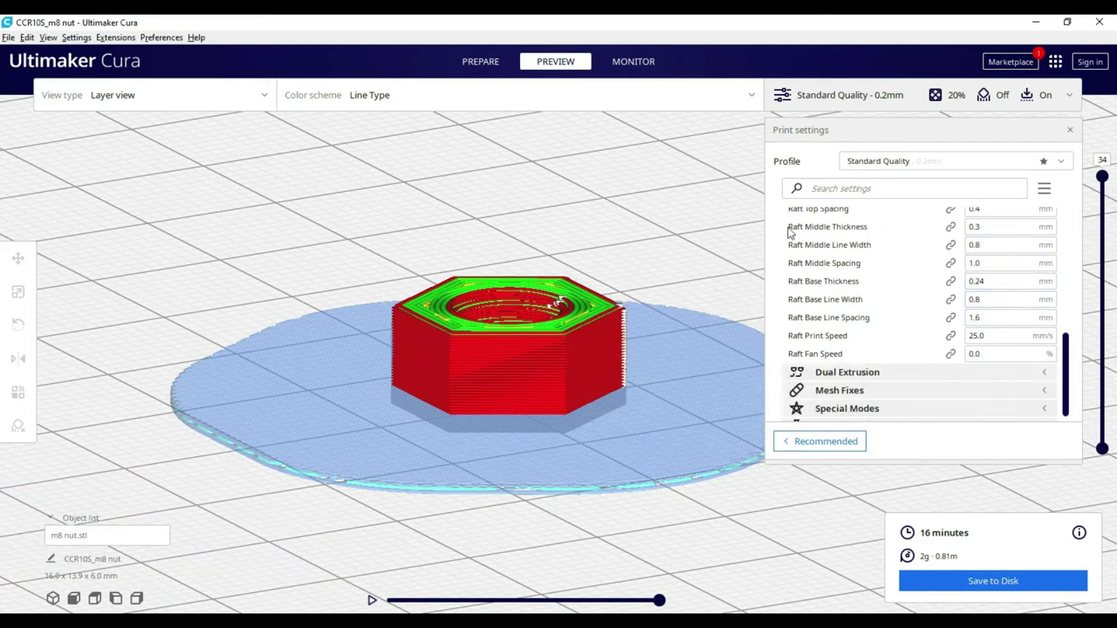